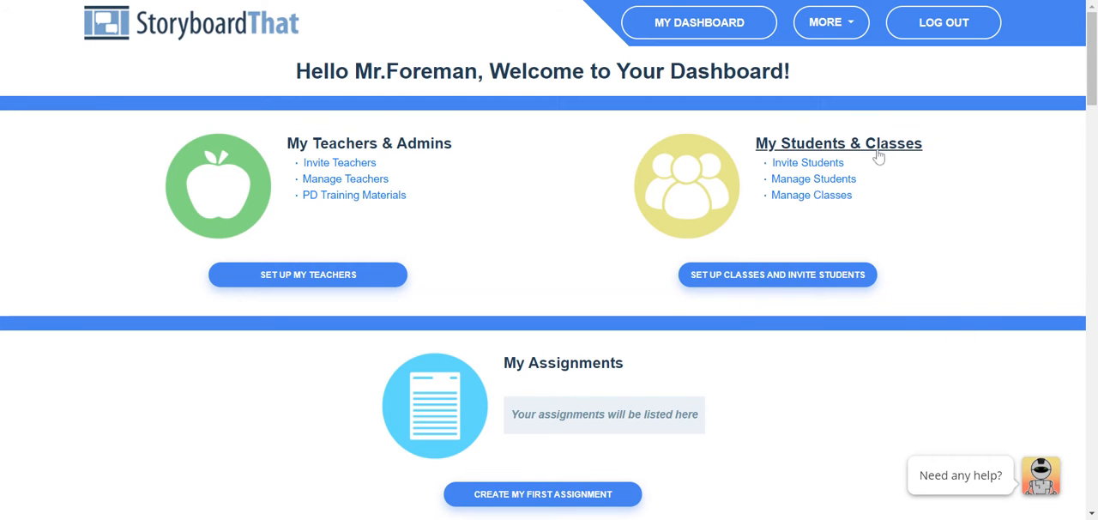
# - Start a new blank storyboard and fill its first cell with the Town scene of tan and red storefronts with a teal awning
pyautogui.scroll(-4, 642, 378)
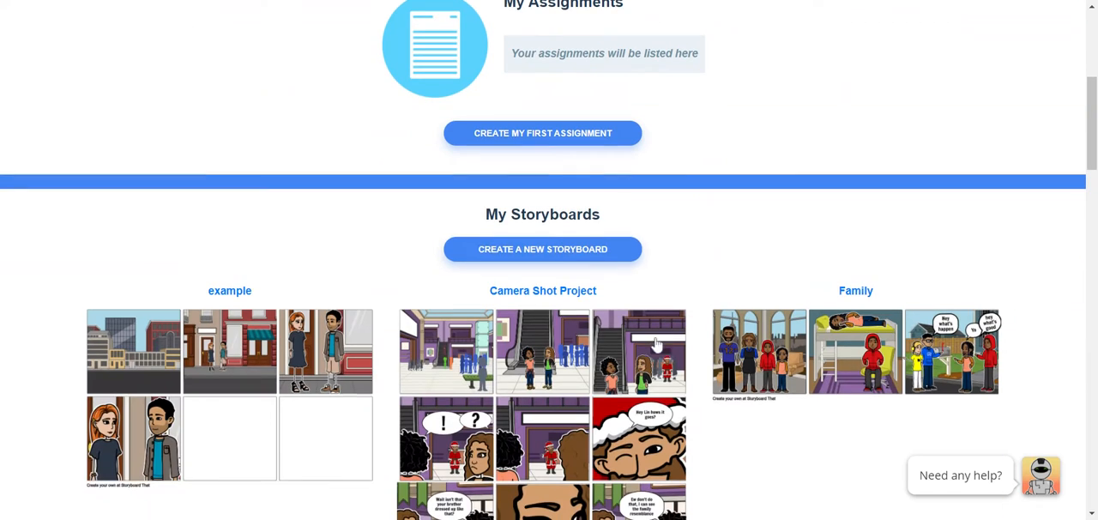
pyautogui.click(534, 252)
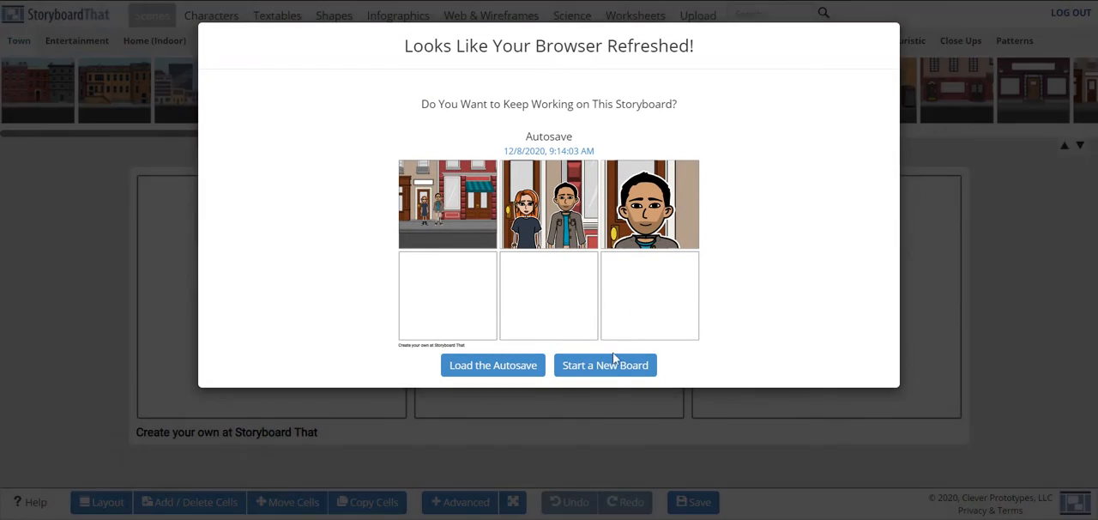
pyautogui.click(611, 363)
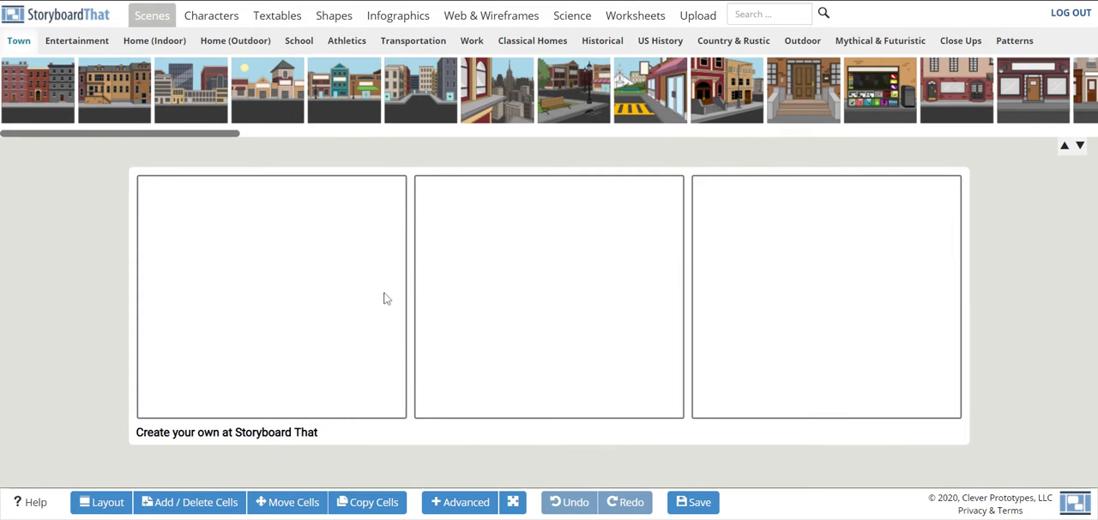
pyautogui.click(1080, 146)
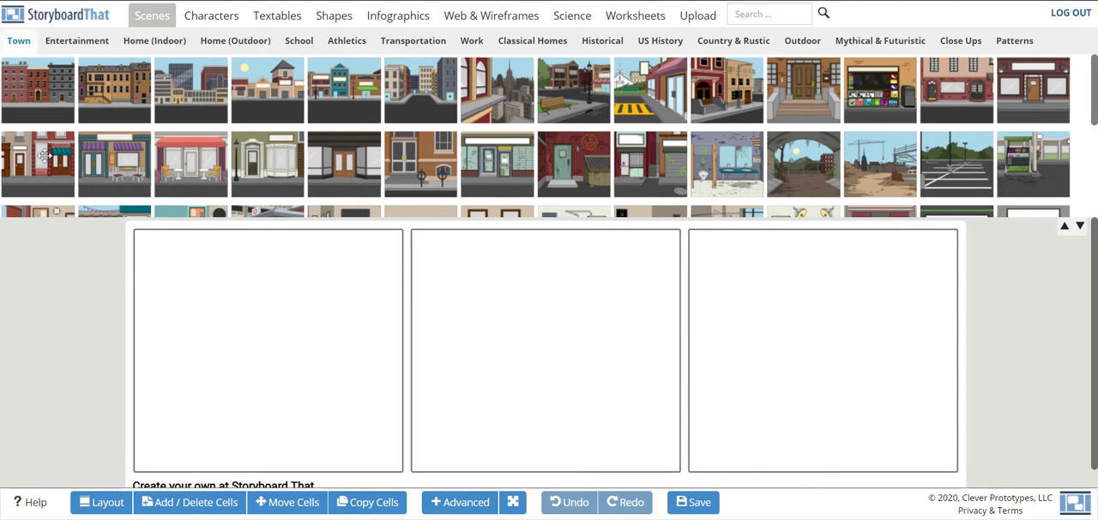
pyautogui.moveTo(43, 156); pyautogui.dragTo(198, 309)
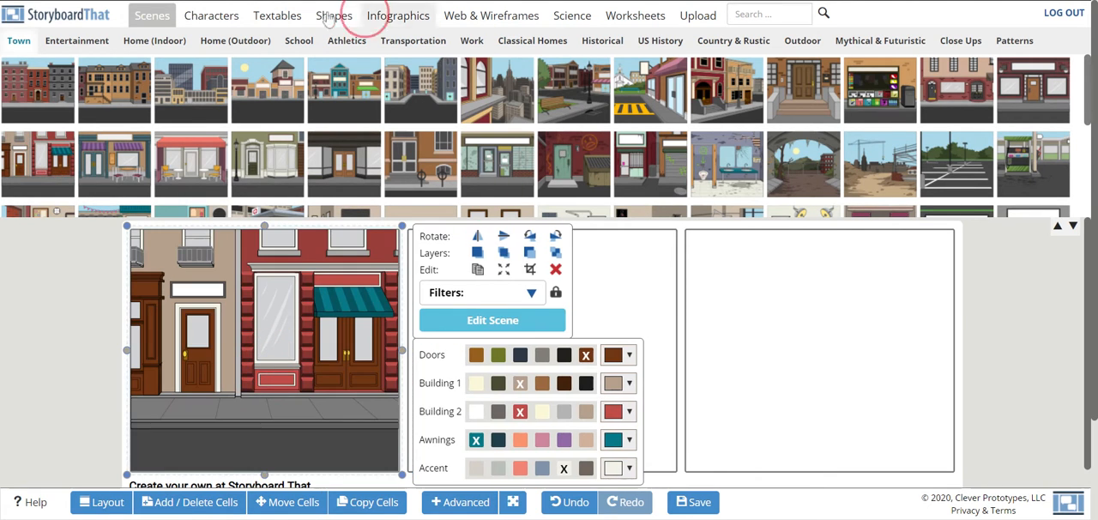
# - Add the adult woman in the dark dress to the first cell, scaled down to stand in front of the brown door
pyautogui.click(211, 16)
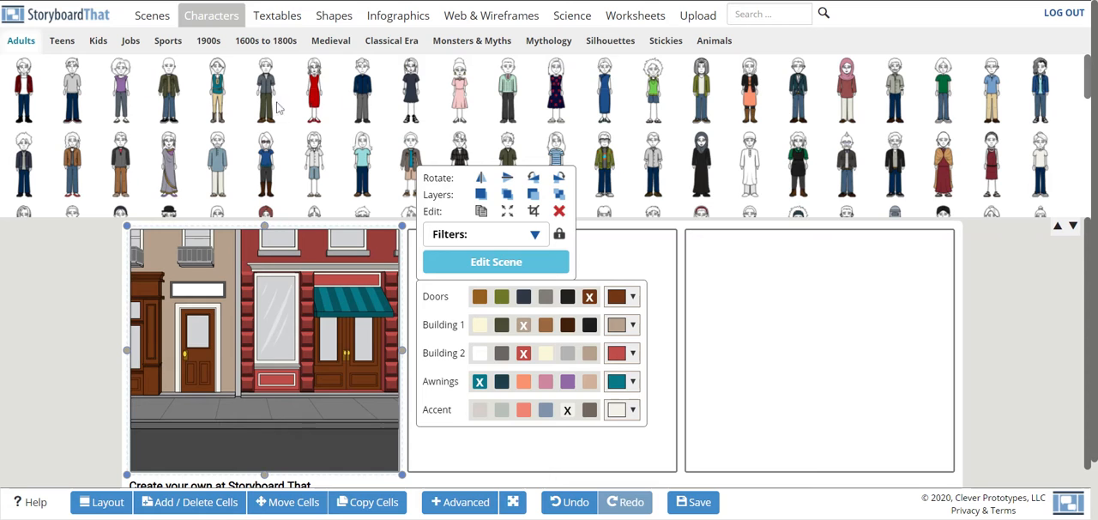
pyautogui.click(411, 89)
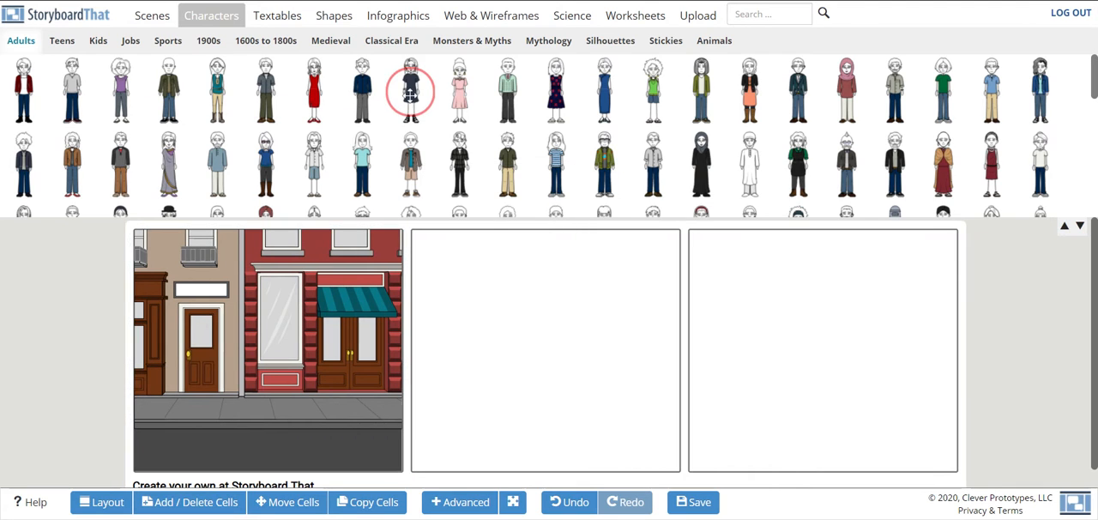
pyautogui.moveTo(411, 94); pyautogui.dragTo(206, 337)
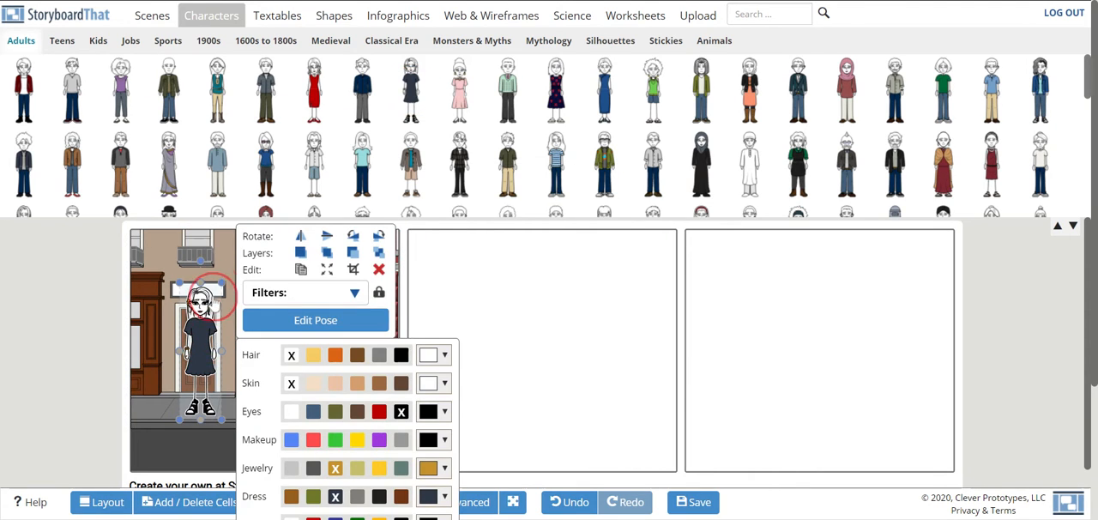
pyautogui.click(225, 286)
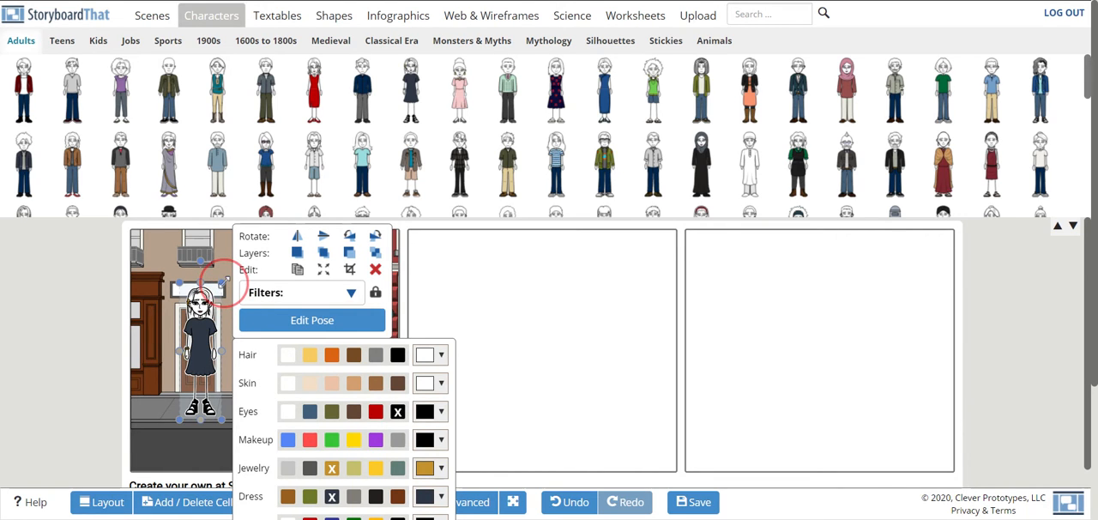
pyautogui.moveTo(223, 281); pyautogui.dragTo(206, 309)
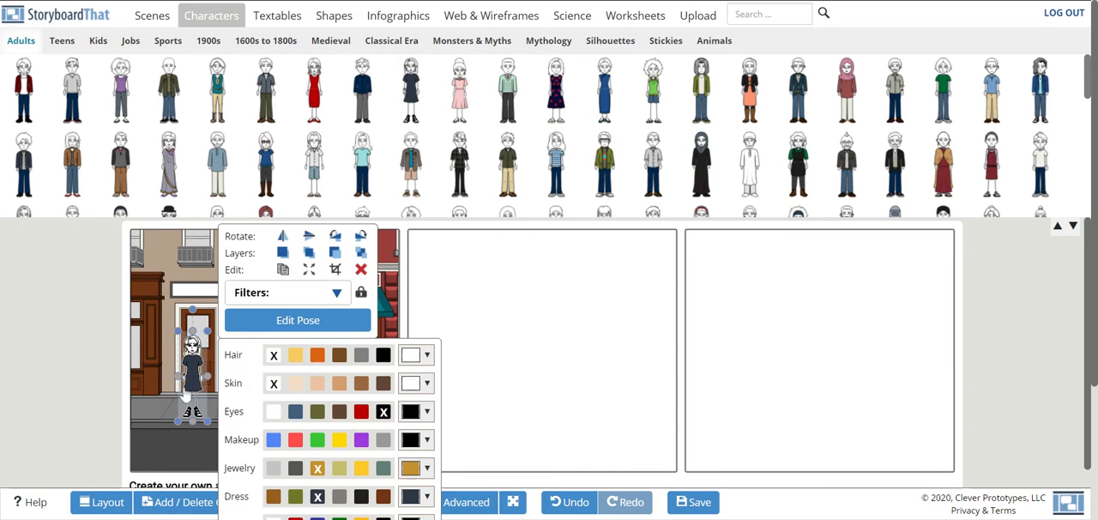
pyautogui.moveTo(193, 391)
pyautogui.mouseDown()
pyautogui.moveTo(209, 381)
pyautogui.moveTo(198, 381)
pyautogui.mouseUp()
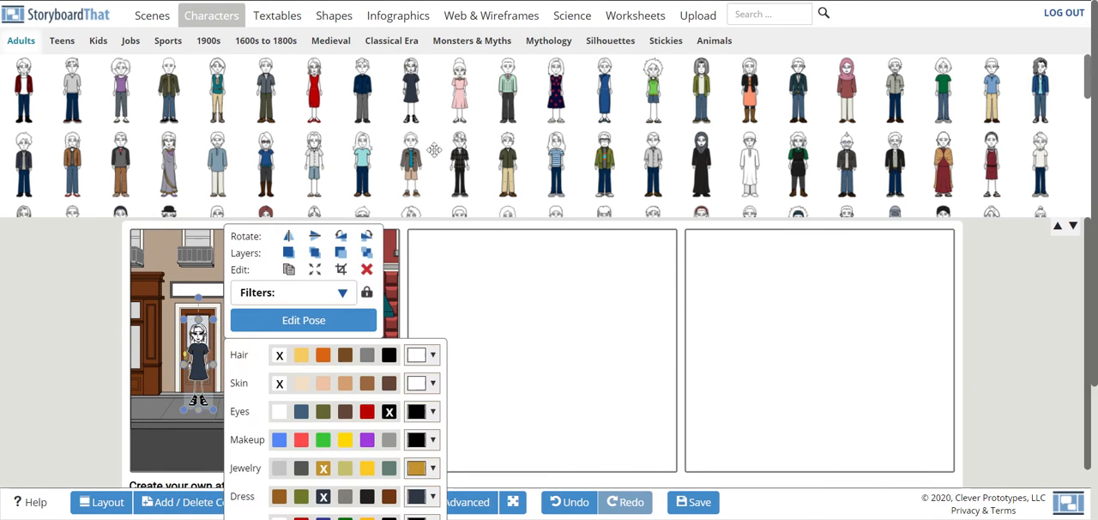
# - Add the adult man in jacket and shorts to the first cell, scaled to match and standing beside the woman
pyautogui.click(411, 171)
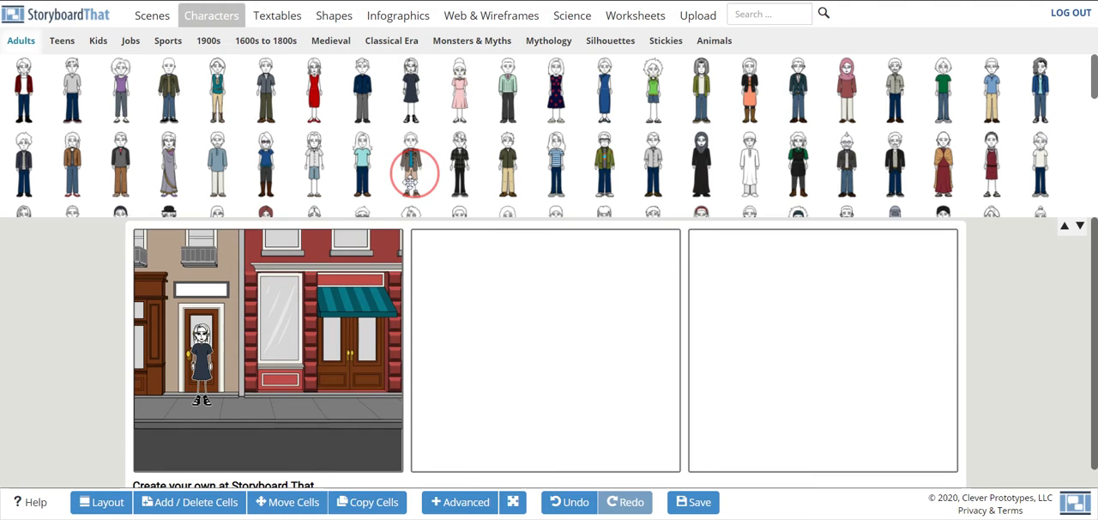
pyautogui.moveTo(411, 179); pyautogui.dragTo(217, 352)
pyautogui.moveTo(242, 291); pyautogui.dragTo(226, 319)
pyautogui.moveTo(206, 360); pyautogui.dragTo(230, 359)
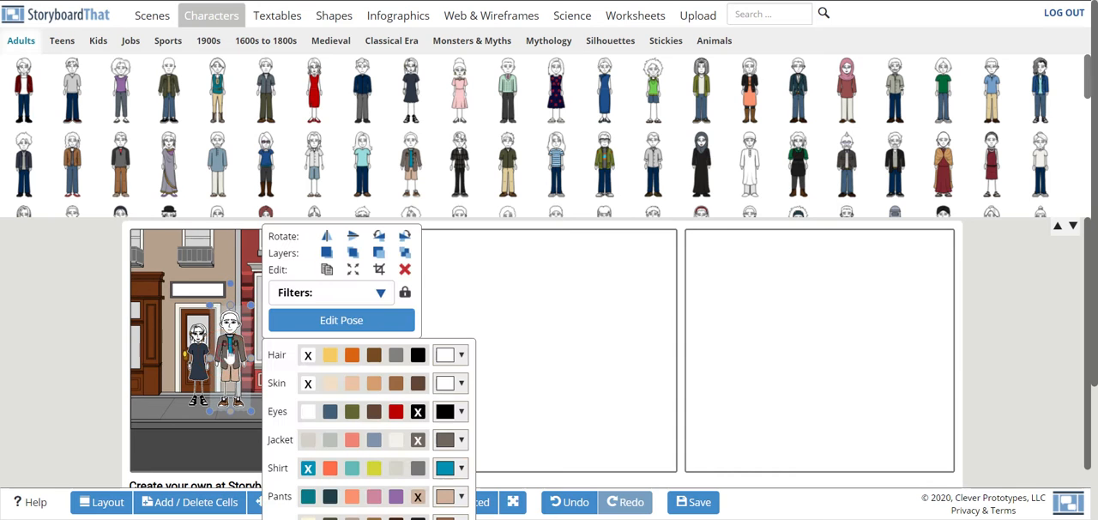
pyautogui.moveTo(249, 314); pyautogui.dragTo(245, 319)
pyautogui.moveTo(228, 358); pyautogui.dragTo(227, 355)
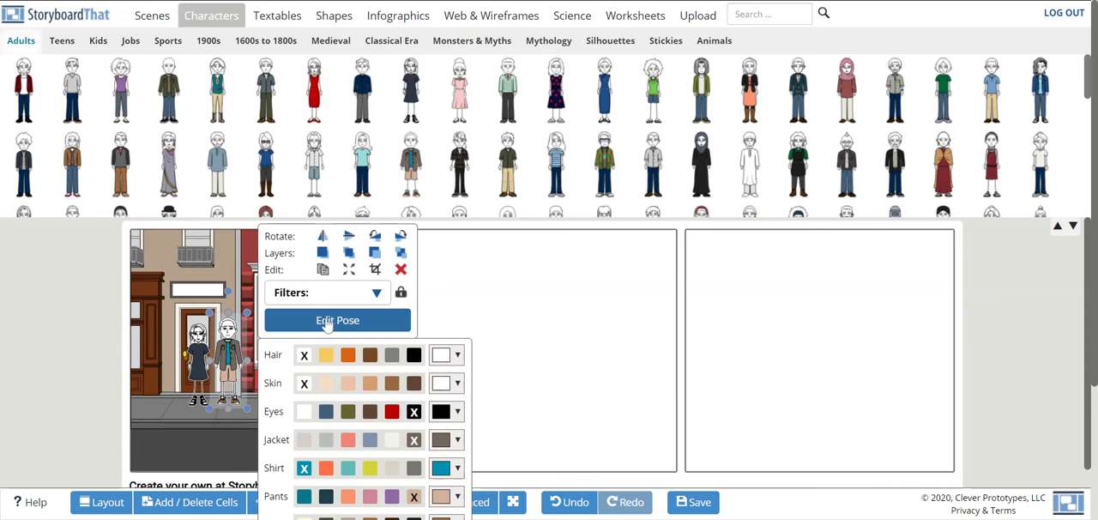
# - Give the man black hair and tan skin, and the woman orange hair and light peach skin
pyautogui.click(413, 359)
pyautogui.click(370, 383)
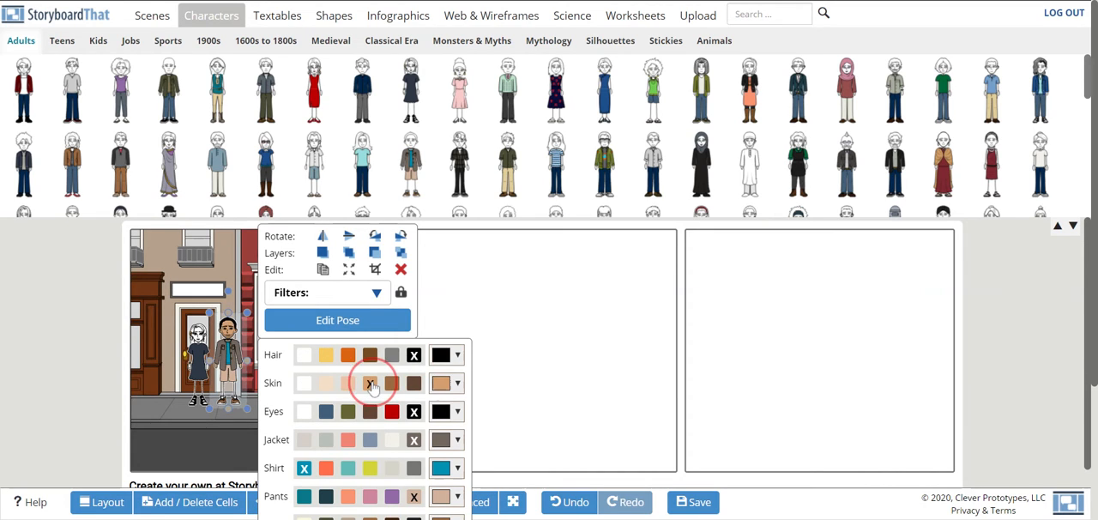
pyautogui.click(203, 369)
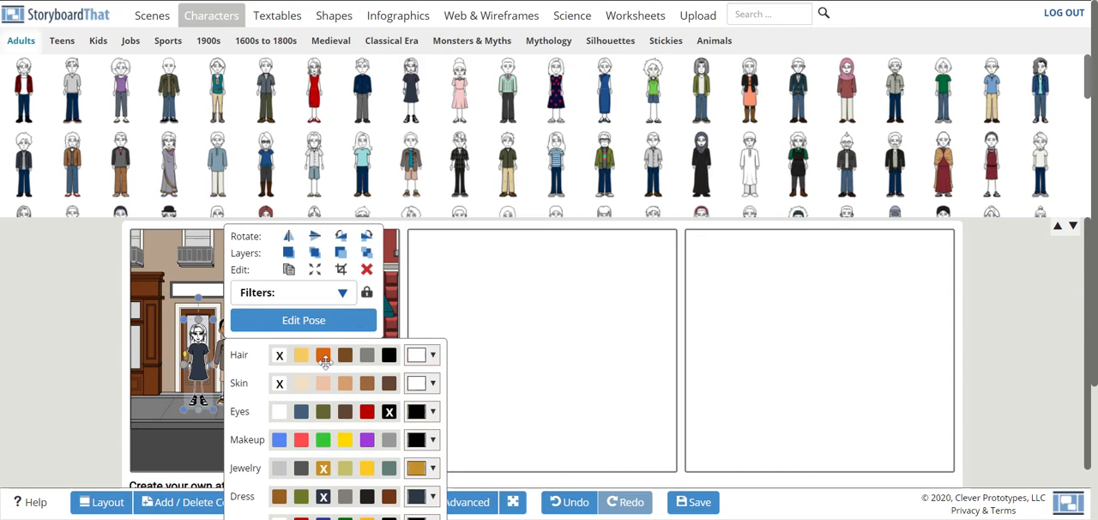
pyautogui.click(330, 383)
pyautogui.click(520, 309)
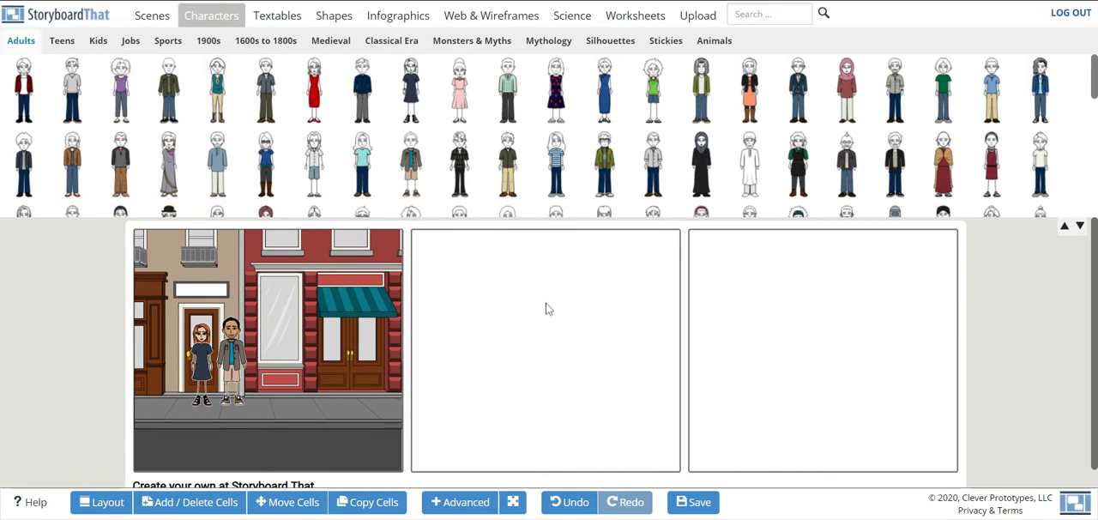
# - Extend the storyboard to a 3 x 2 grid of cells
pyautogui.scroll(-1, 511, 370)
pyautogui.scroll(1, 511, 372)
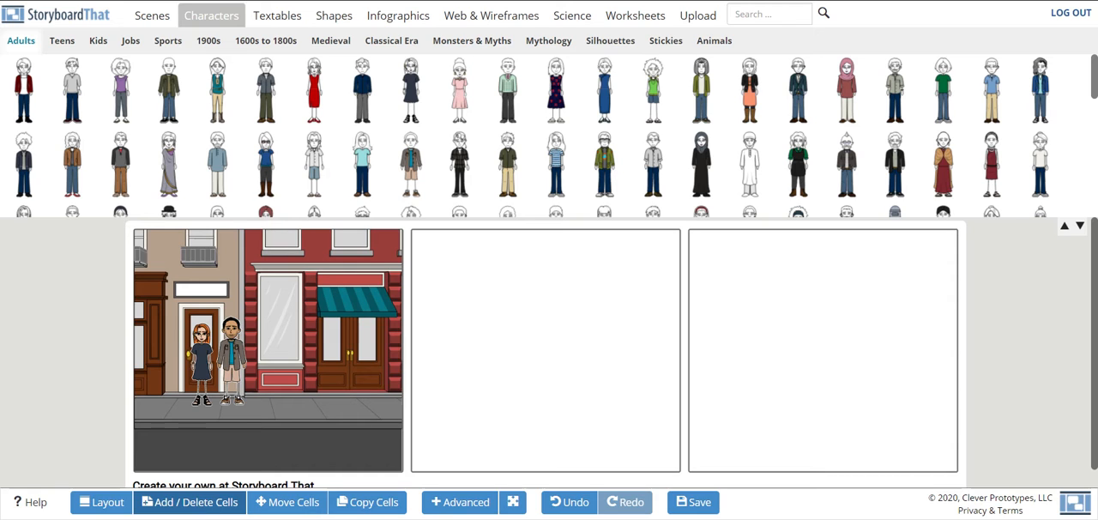
pyautogui.click(204, 502)
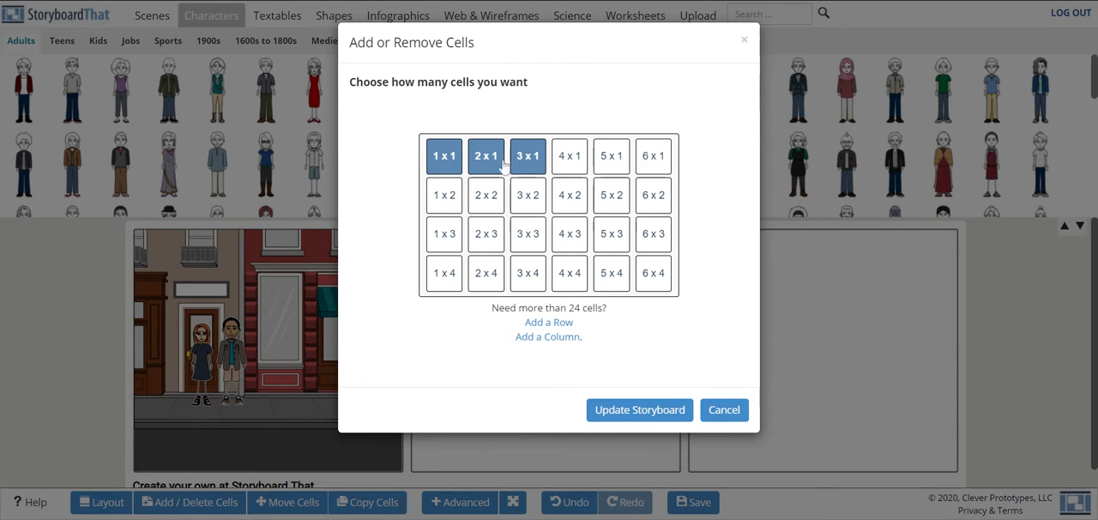
pyautogui.click(434, 196)
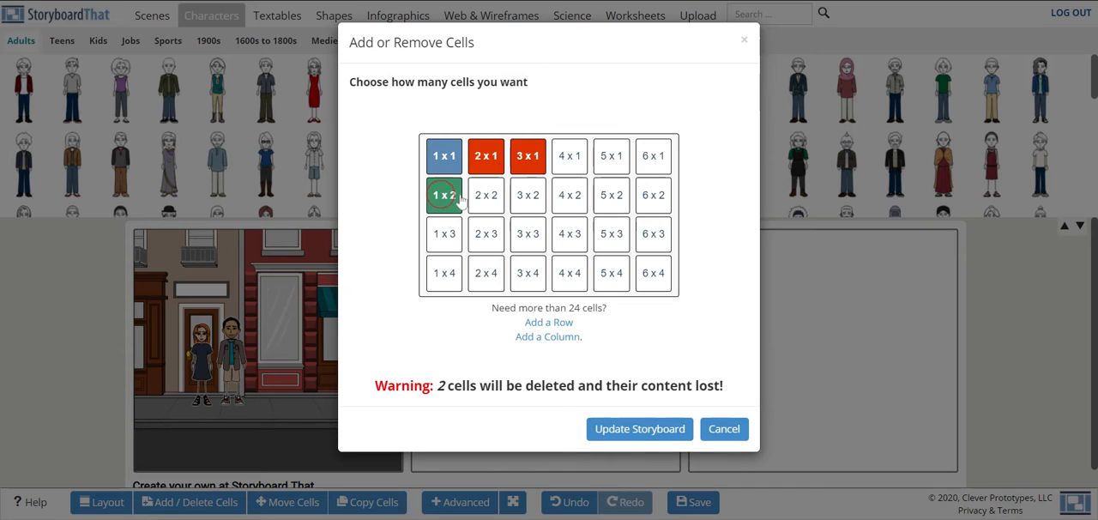
pyautogui.click(486, 195)
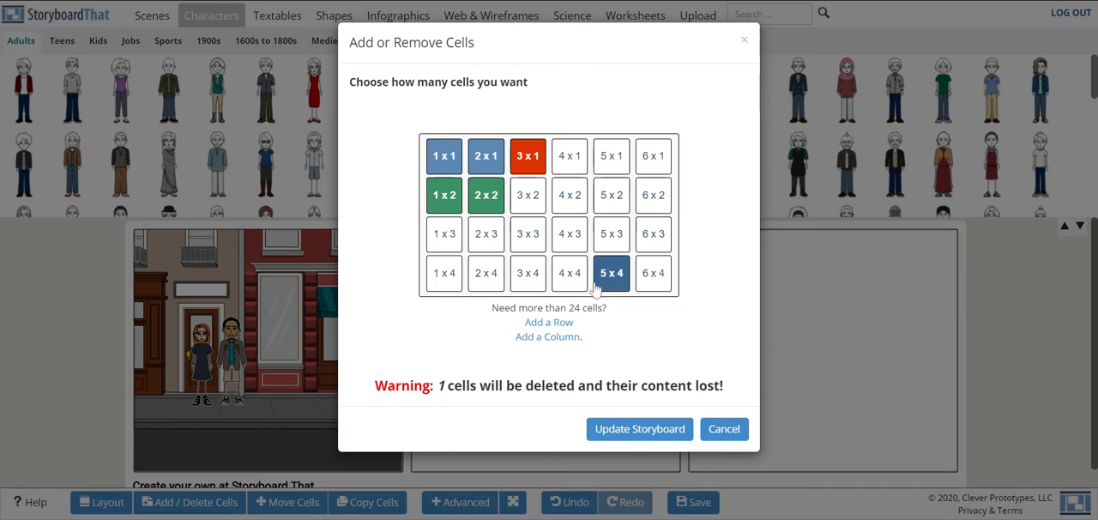
pyautogui.click(536, 201)
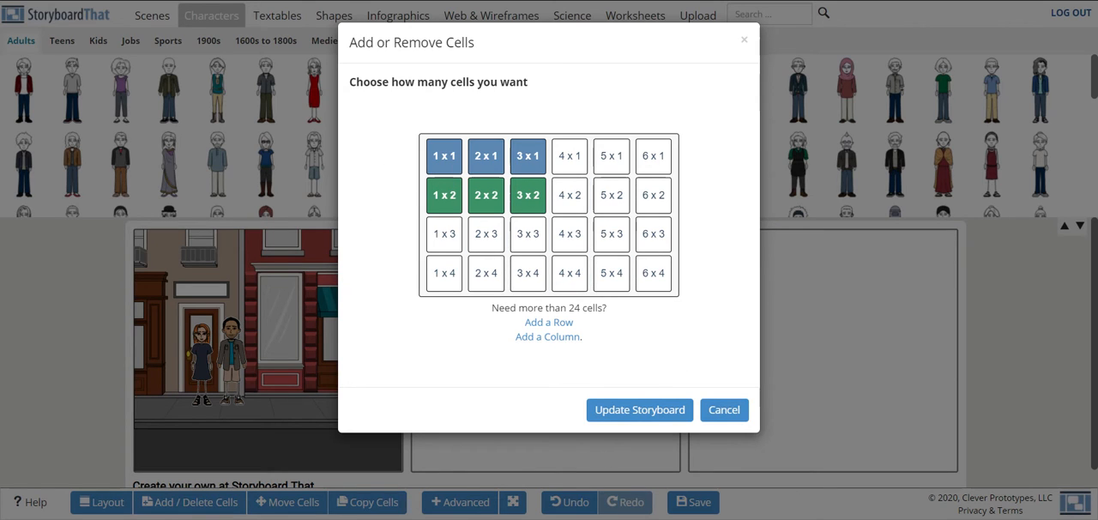
pyautogui.click(631, 412)
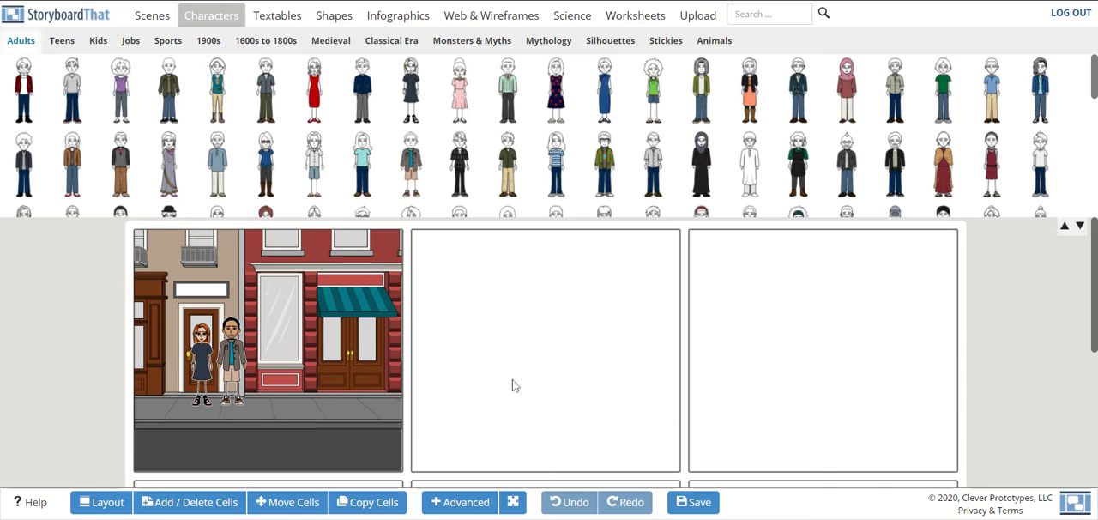
# - Copy the first cell's content into the second cell of the top row using the Add option
pyautogui.click(378, 506)
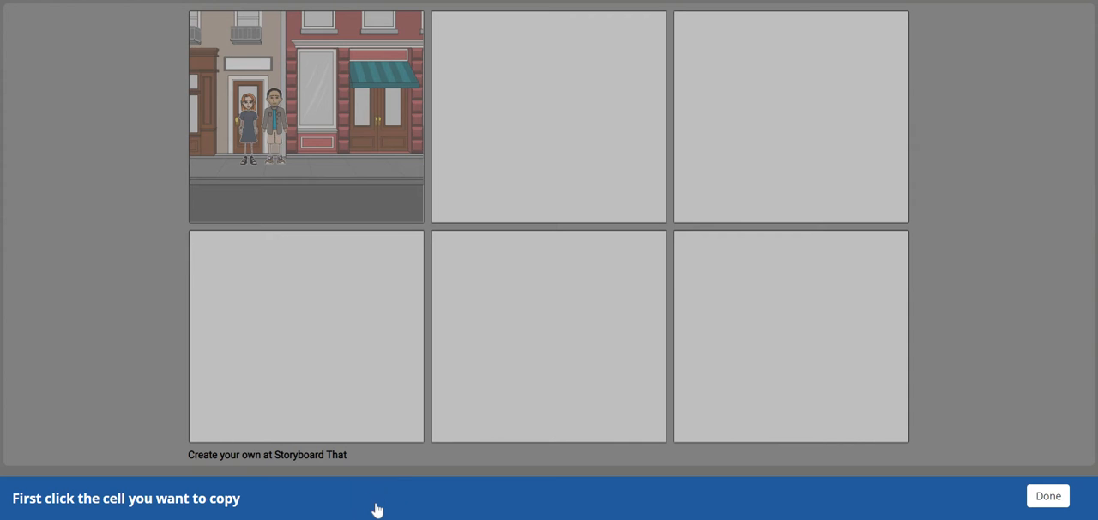
pyautogui.click(284, 109)
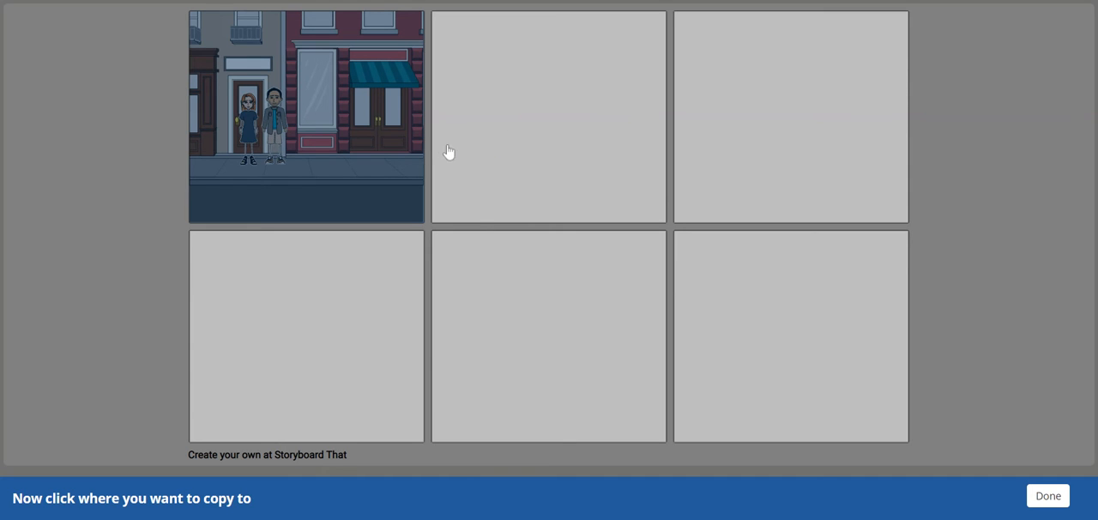
pyautogui.click(524, 137)
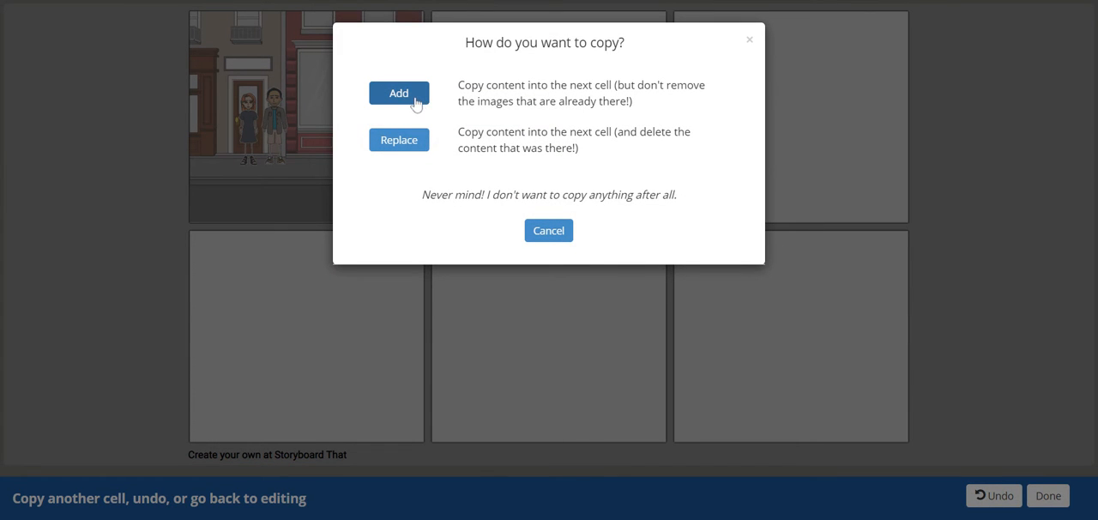
pyautogui.click(416, 99)
pyautogui.click(1048, 496)
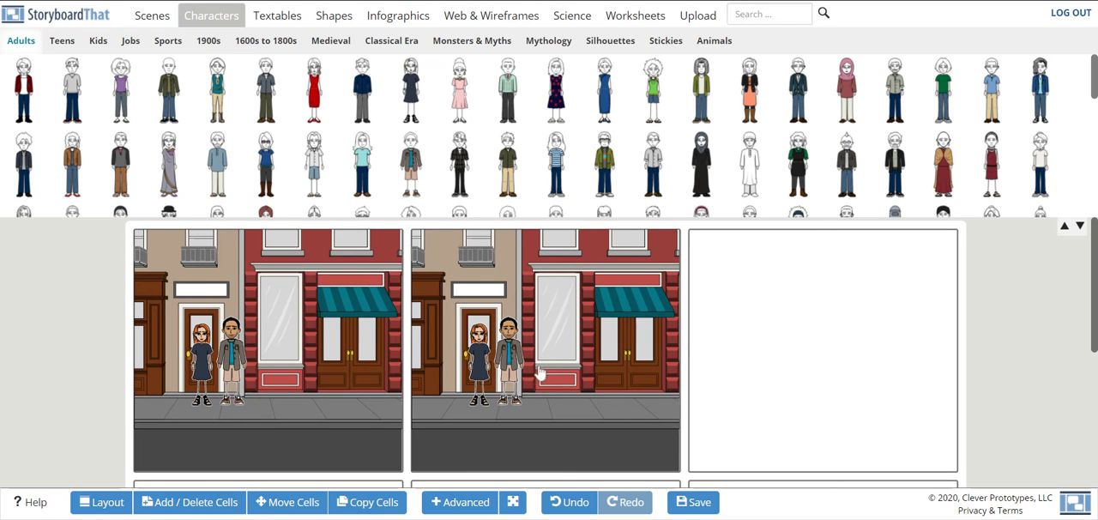
# - Move the man in the second cell in front of the shop window and crop him to his upper body with Standard Crop
pyautogui.click(524, 369)
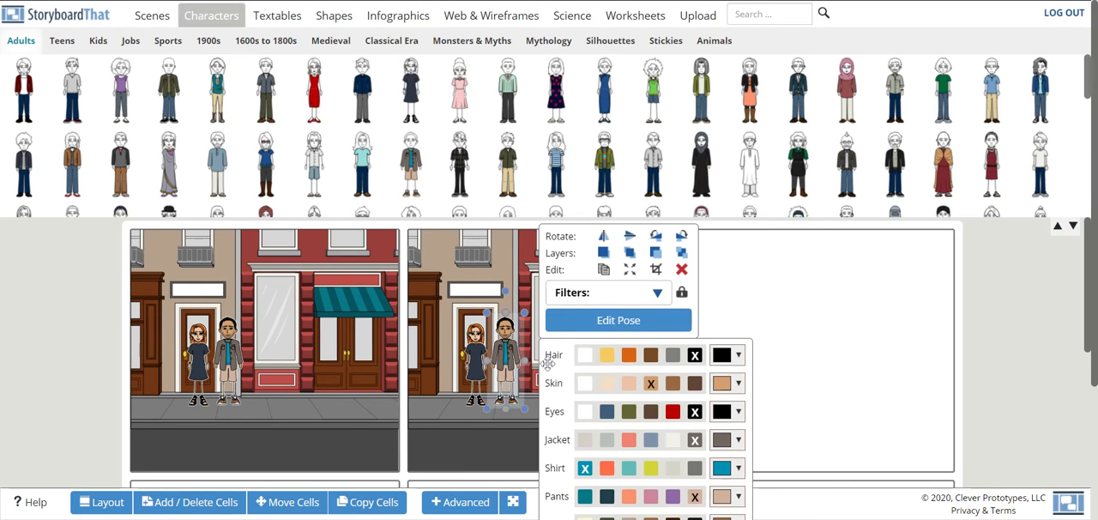
pyautogui.moveTo(513, 365); pyautogui.dragTo(572, 365)
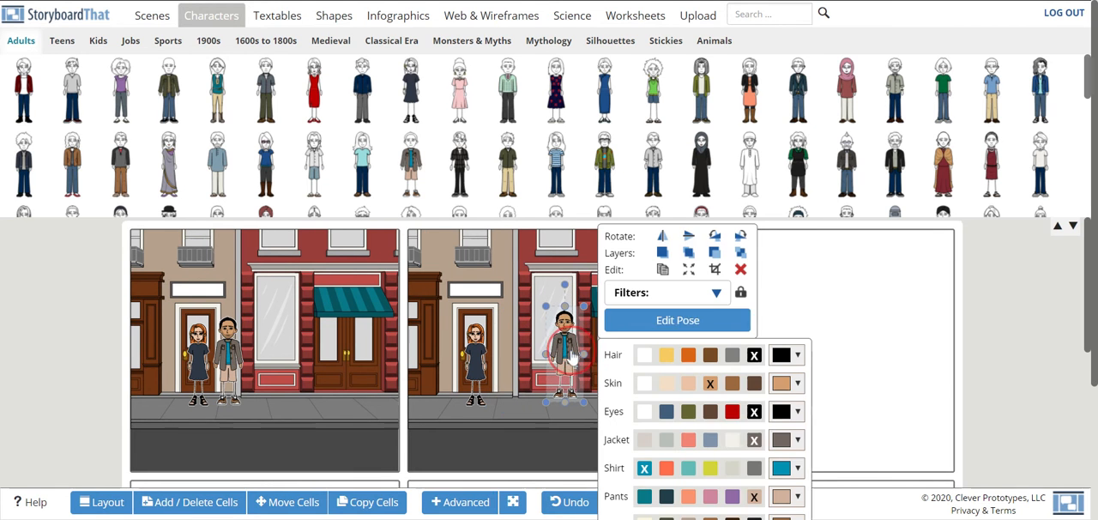
pyautogui.click(716, 270)
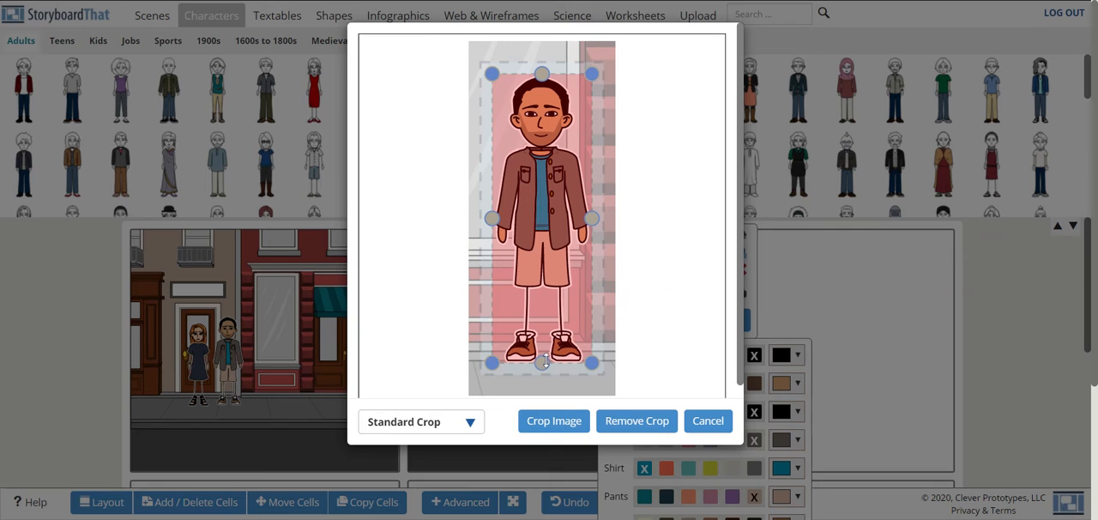
pyautogui.moveTo(547, 358); pyautogui.dragTo(553, 242)
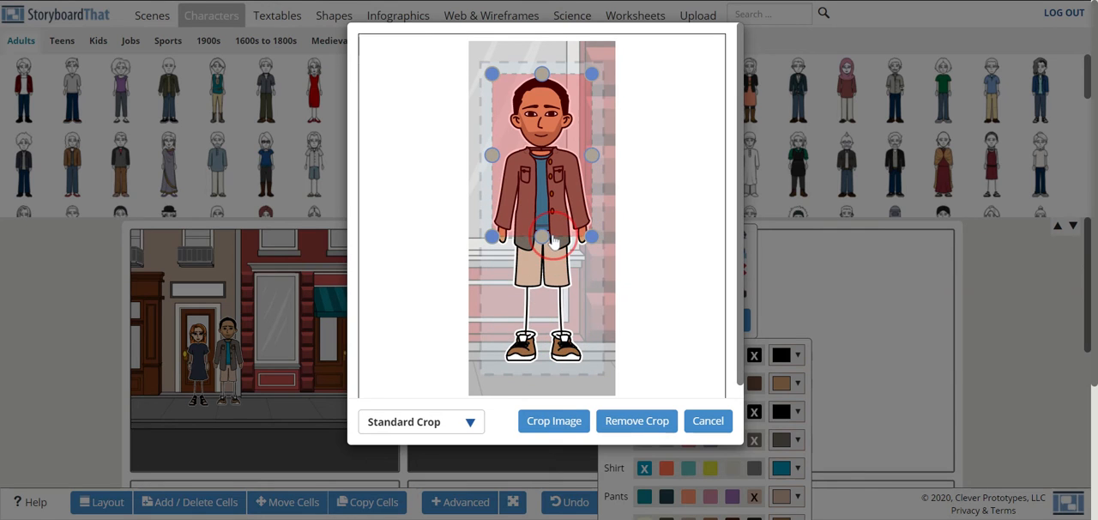
pyautogui.click(565, 429)
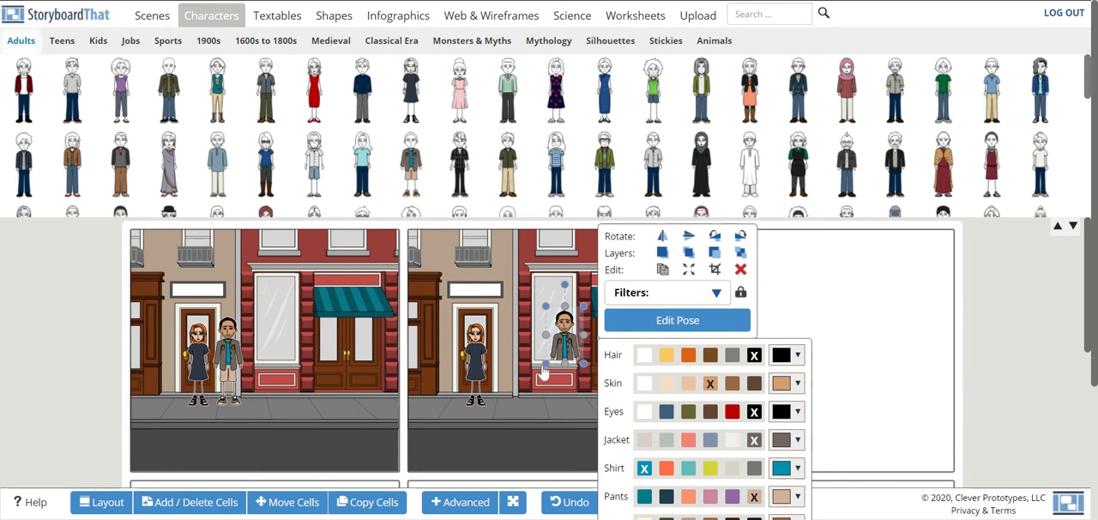
# - Enlarge the cropped man to most of the second cell's height and place him in the foreground at the cell's right side
pyautogui.moveTo(543, 362); pyautogui.dragTo(466, 471)
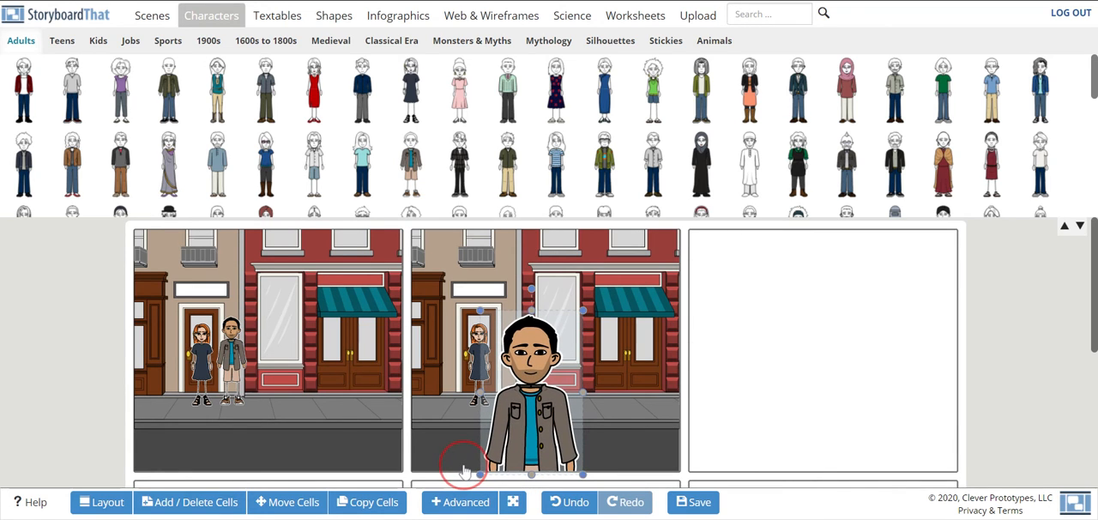
pyautogui.click(582, 287)
pyautogui.moveTo(580, 310); pyautogui.dragTo(635, 251)
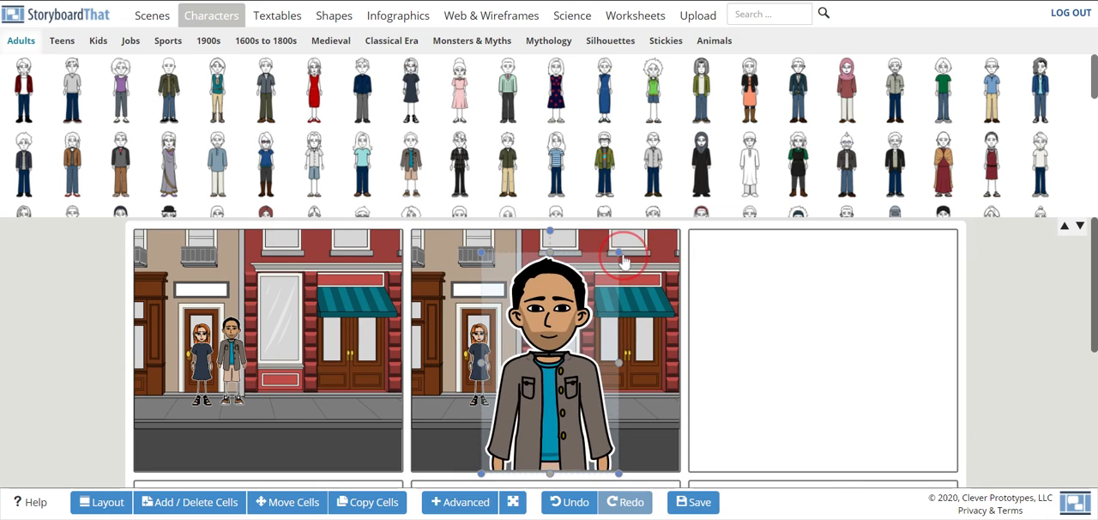
pyautogui.click(567, 365)
pyautogui.moveTo(566, 365); pyautogui.dragTo(600, 369)
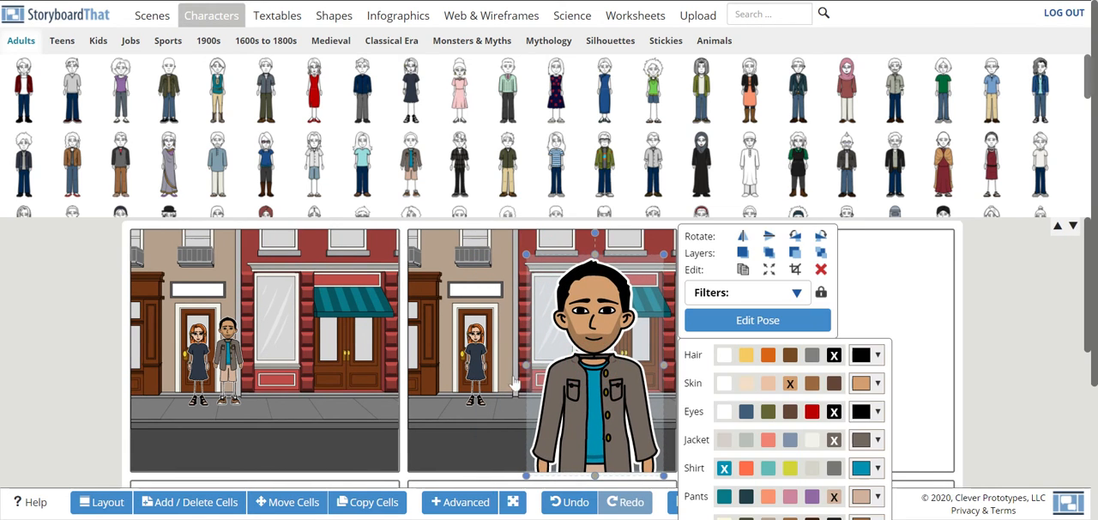
# - Crop the red-haired woman in the second cell to her upper body with Standard Crop
pyautogui.click(468, 370)
pyautogui.click(623, 269)
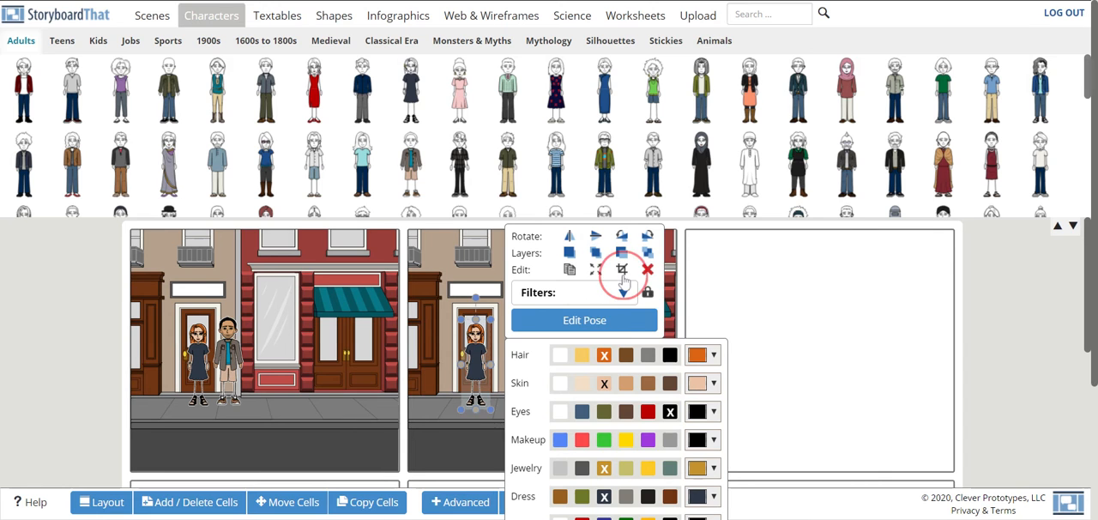
pyautogui.moveTo(549, 361); pyautogui.dragTo(549, 220)
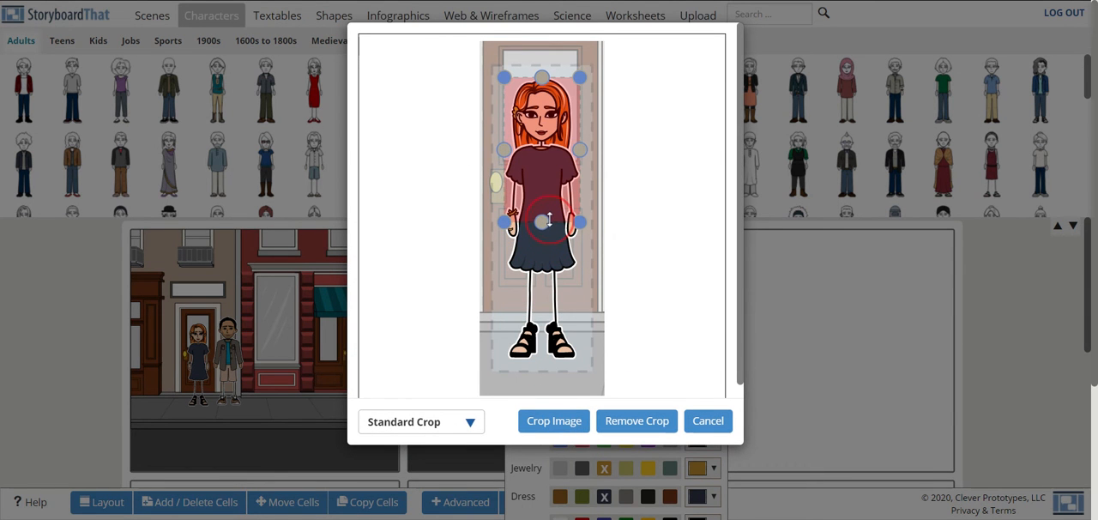
pyautogui.click(559, 419)
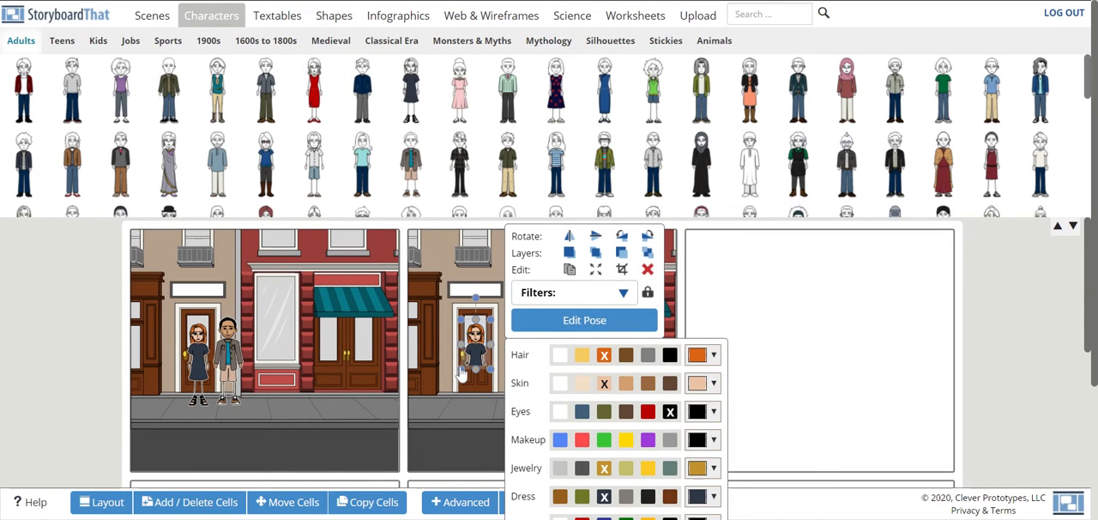
# - Enlarge the cropped woman to most of the second cell's height and place her in the foreground beside the man
pyautogui.moveTo(462, 370); pyautogui.dragTo(424, 489)
pyautogui.moveTo(489, 325); pyautogui.dragTo(510, 284)
pyautogui.click(471, 352)
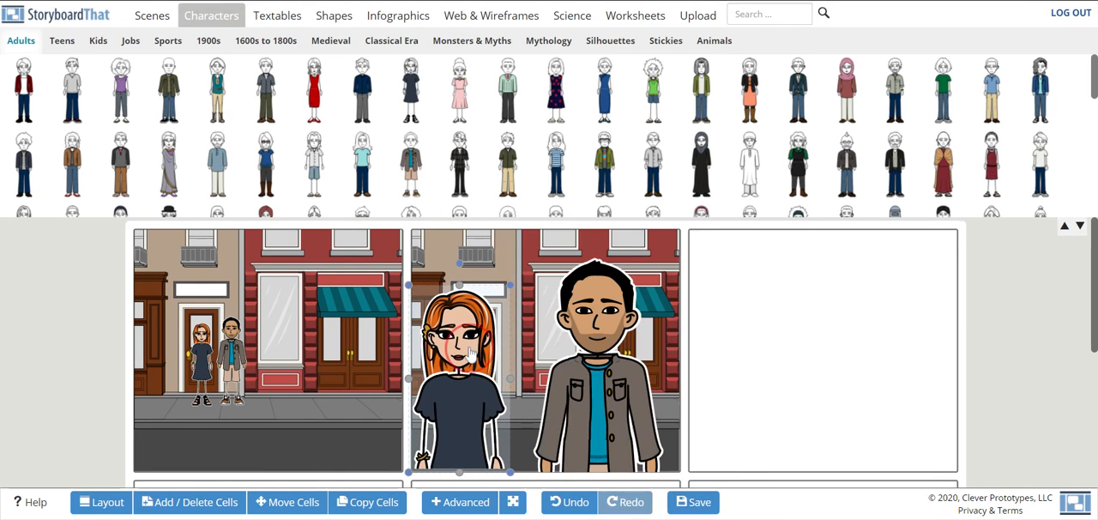
pyautogui.moveTo(471, 352); pyautogui.dragTo(480, 358)
# - Crop the second cell's street scene to the single brown door and the wall beside it, and expand it to fill the cell
pyautogui.click(511, 256)
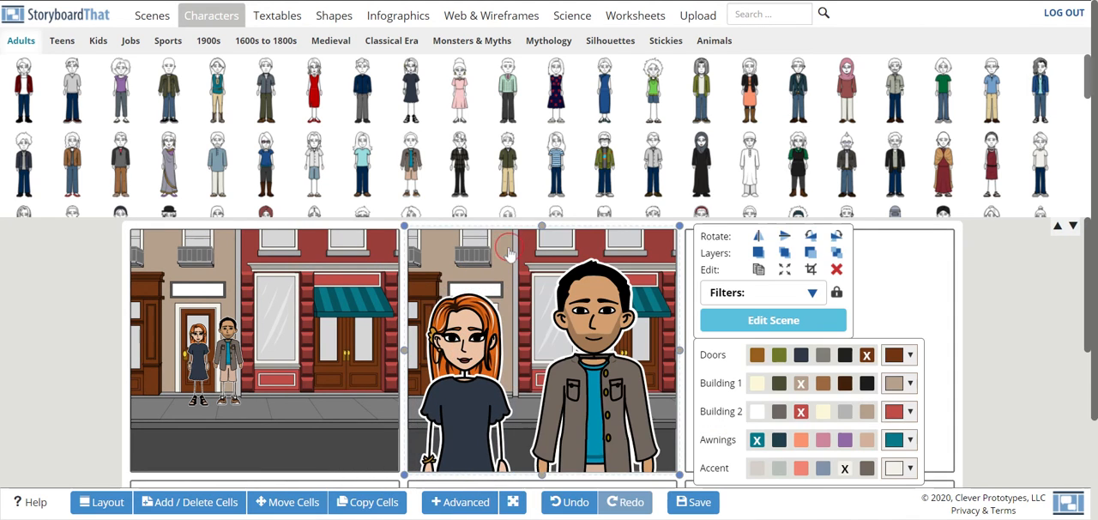
pyautogui.click(523, 263)
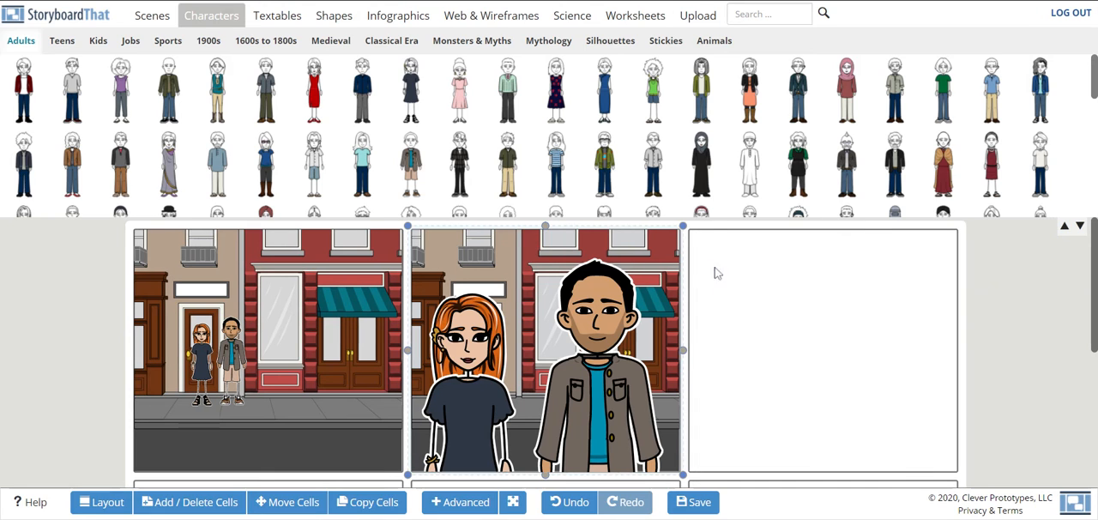
pyautogui.click(519, 265)
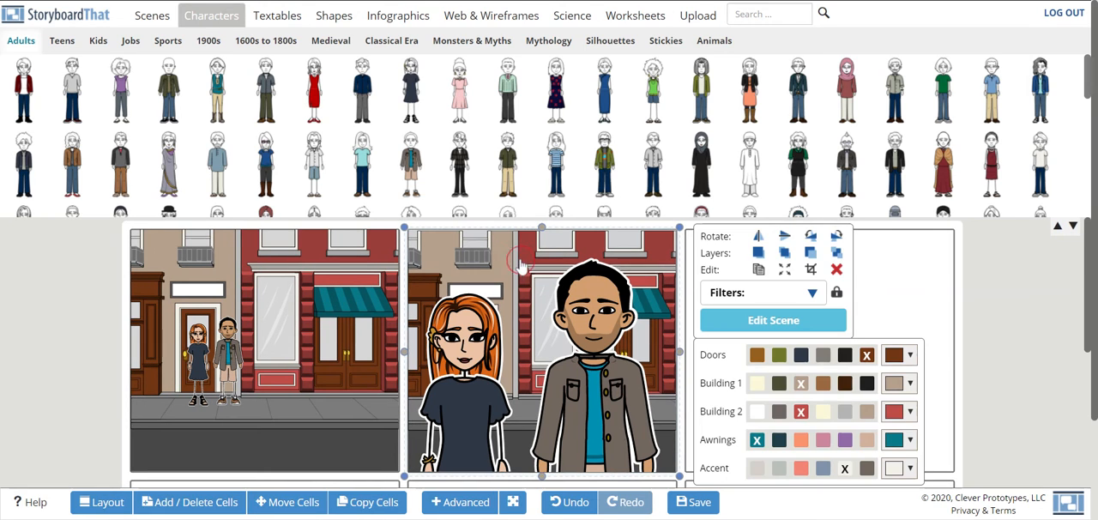
pyautogui.click(812, 271)
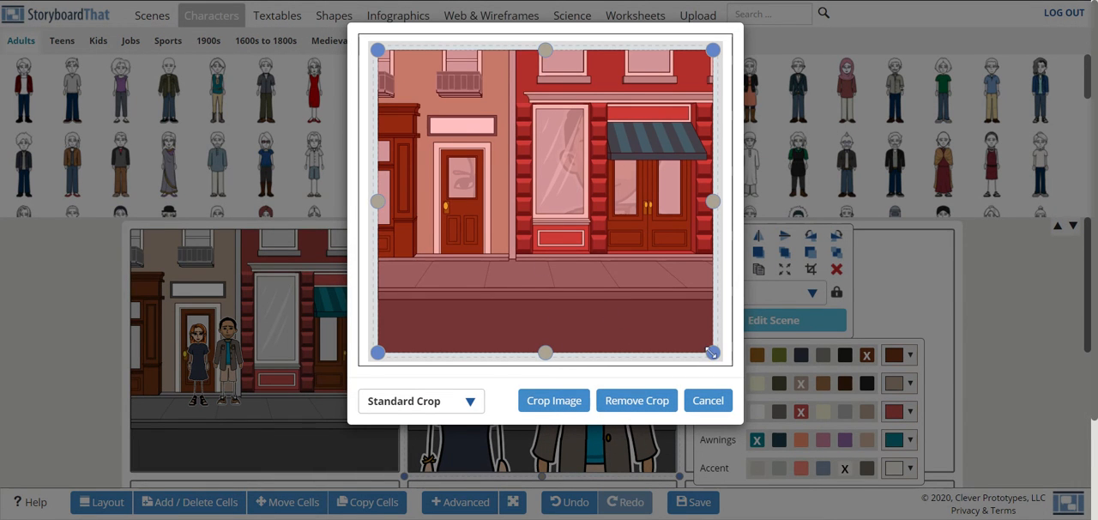
pyautogui.moveTo(712, 352); pyautogui.dragTo(573, 238)
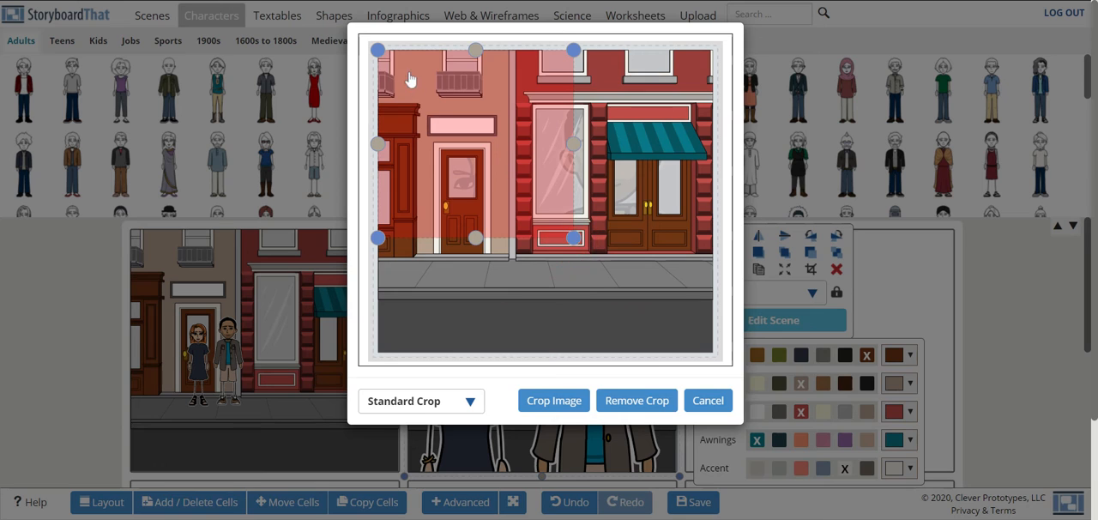
pyautogui.moveTo(378, 50); pyautogui.dragTo(440, 160)
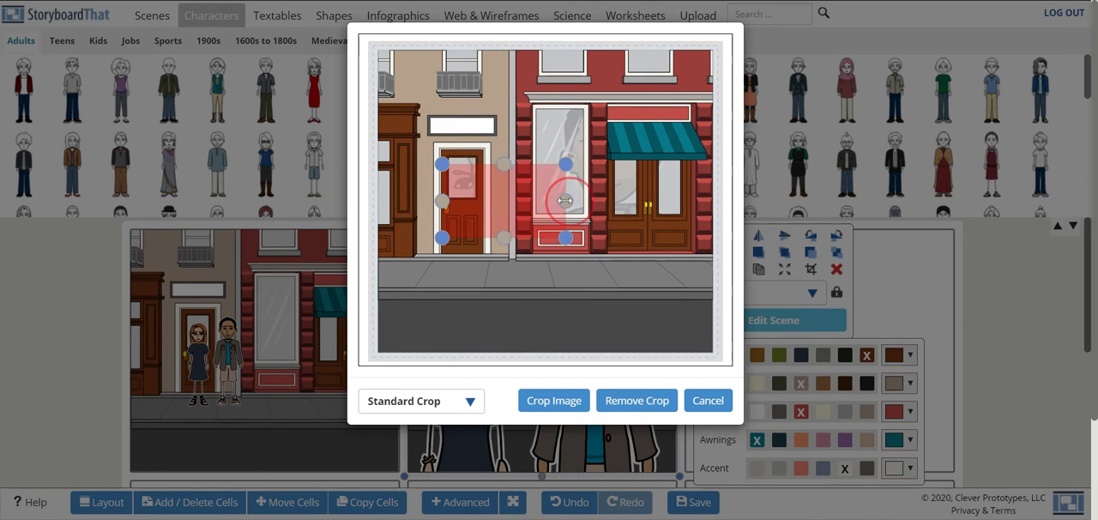
pyautogui.moveTo(573, 198); pyautogui.dragTo(544, 199)
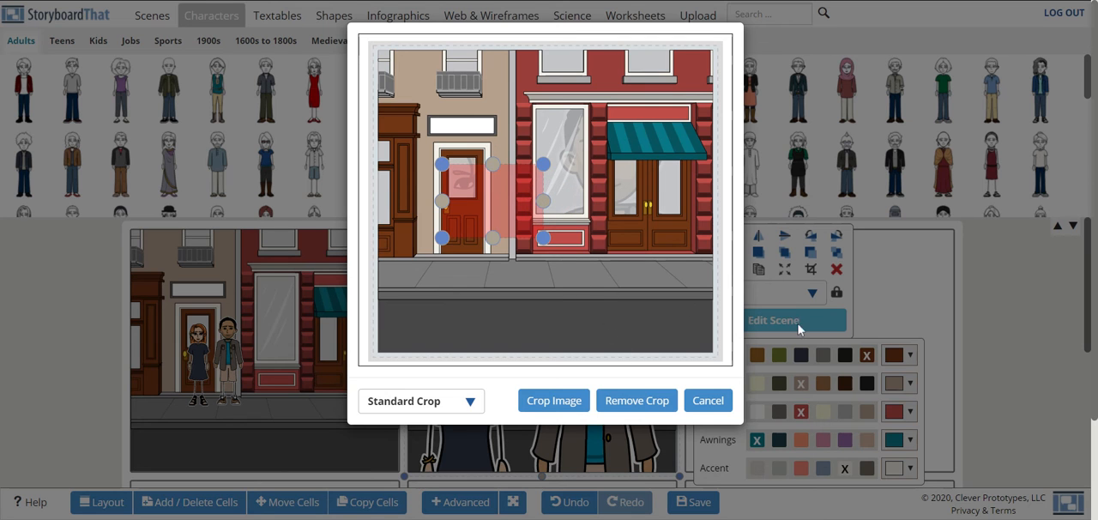
pyautogui.click(549, 401)
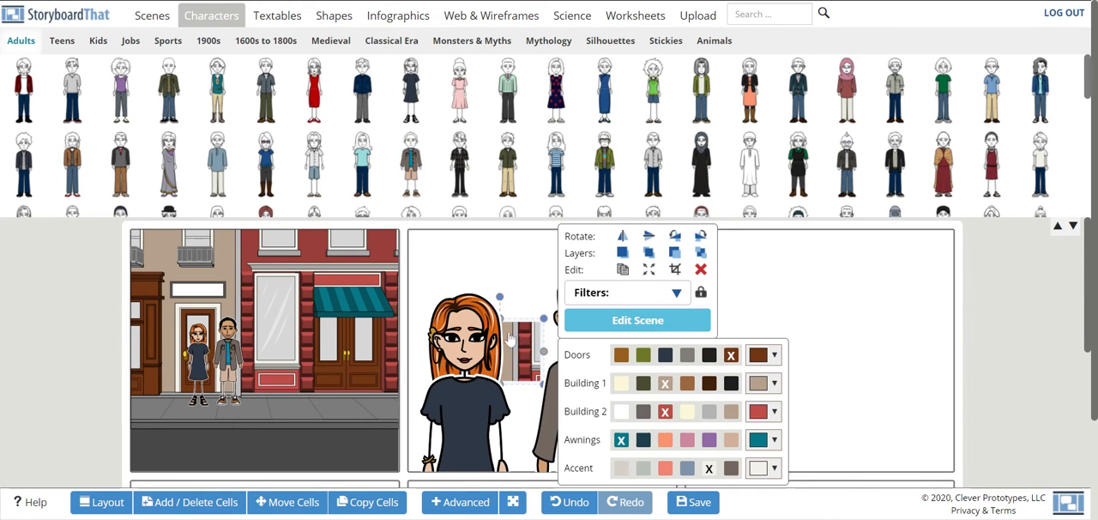
pyautogui.click(649, 271)
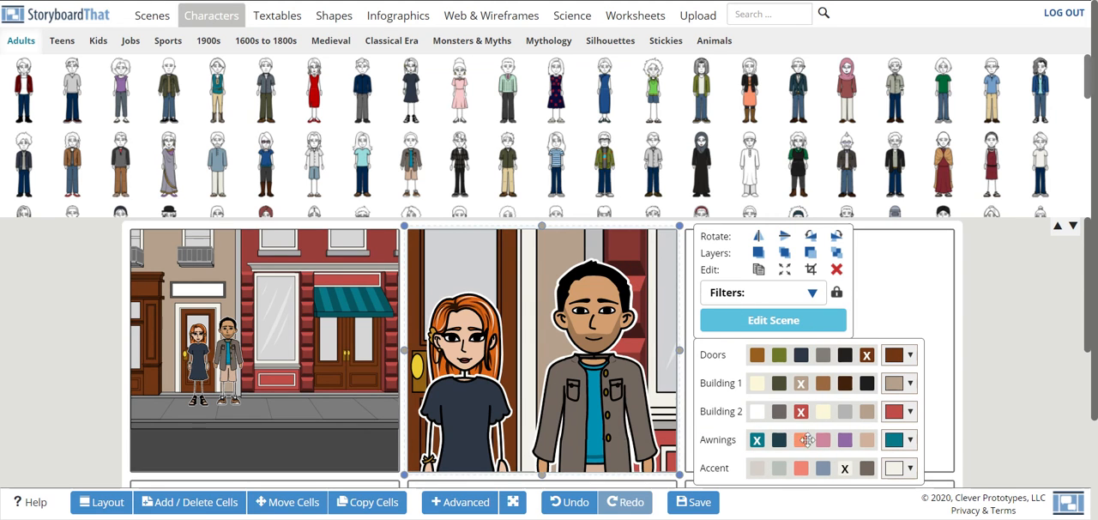
pyautogui.click(1018, 331)
# - Copy the second cell's content into the third cell of the top row using the Add option, and delete the woman from the copy
pyautogui.scroll(-3, 641, 335)
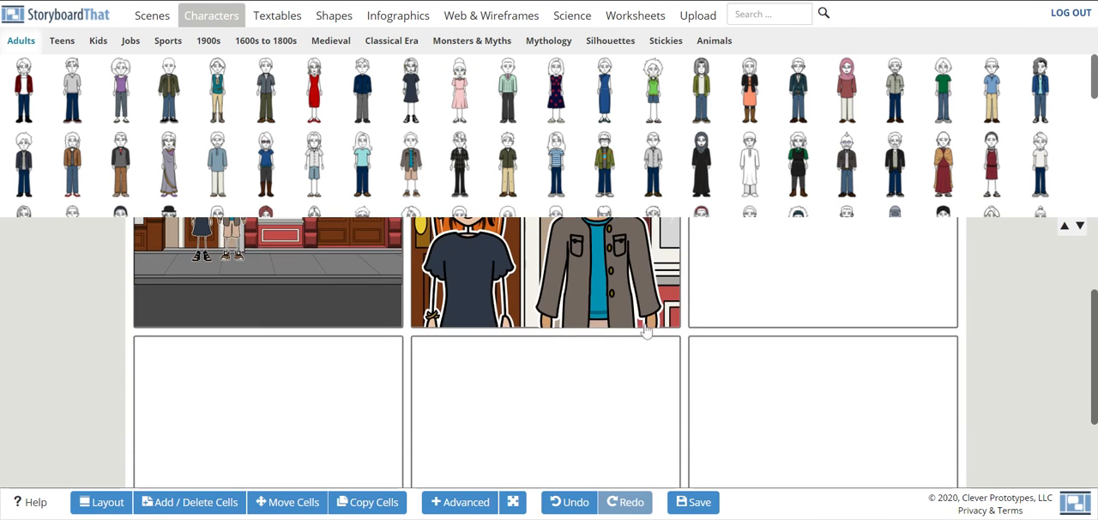
pyautogui.scroll(3, 642, 333)
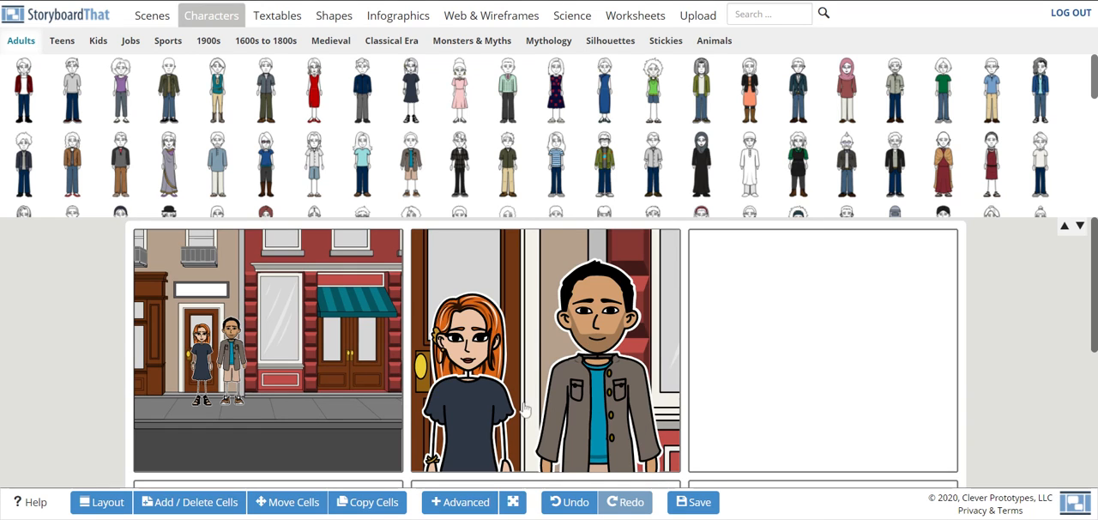
pyautogui.click(369, 503)
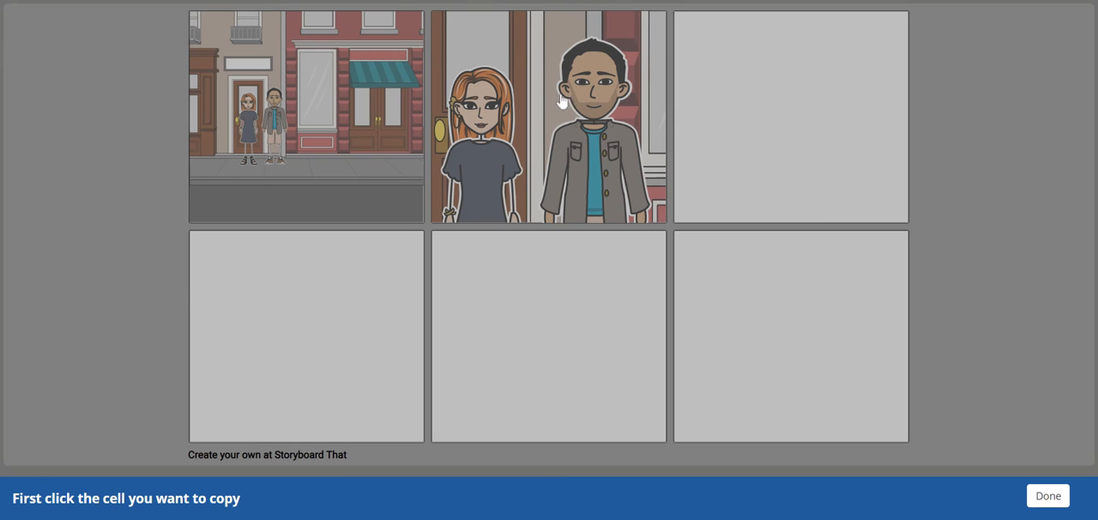
pyautogui.click(570, 151)
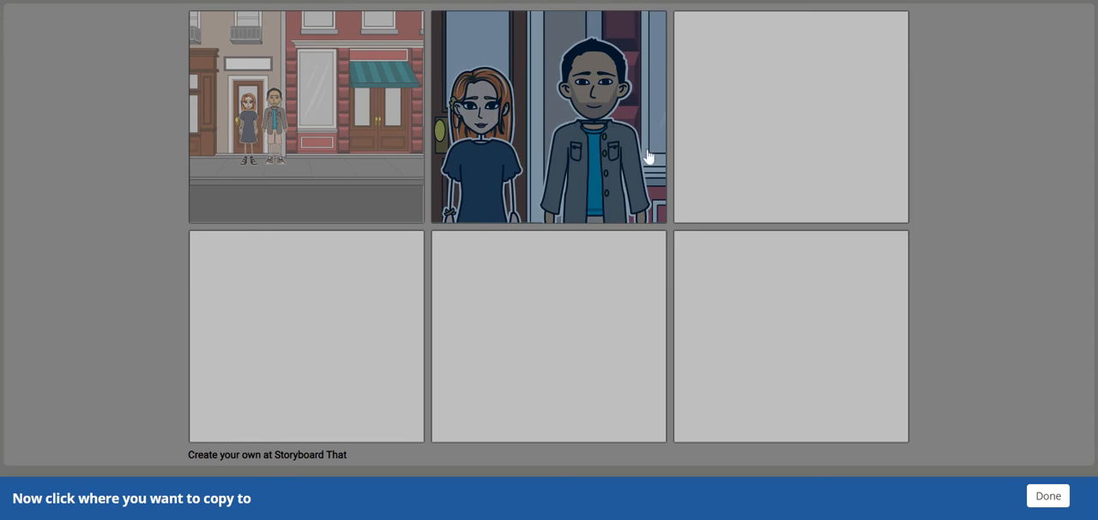
pyautogui.click(734, 144)
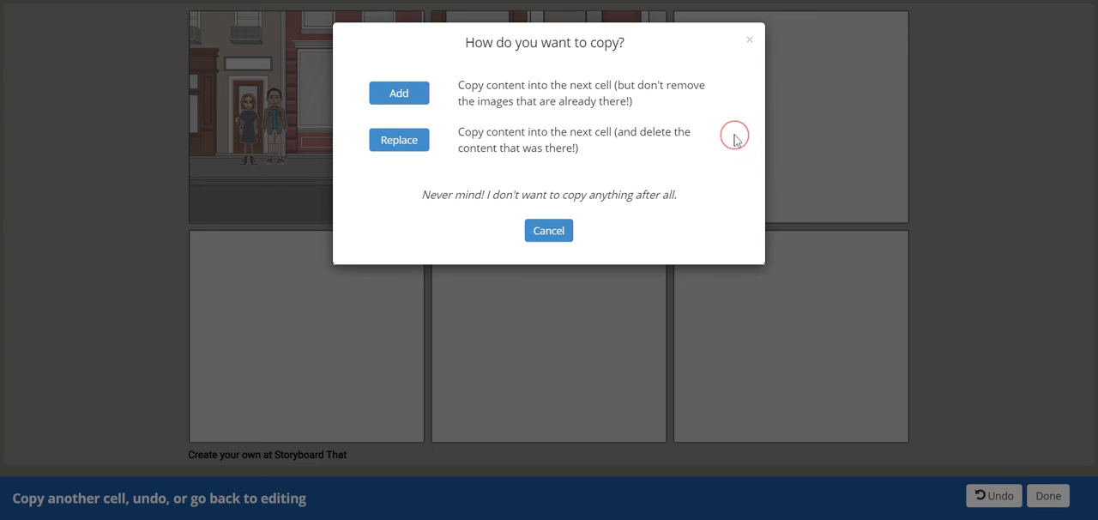
pyautogui.click(400, 94)
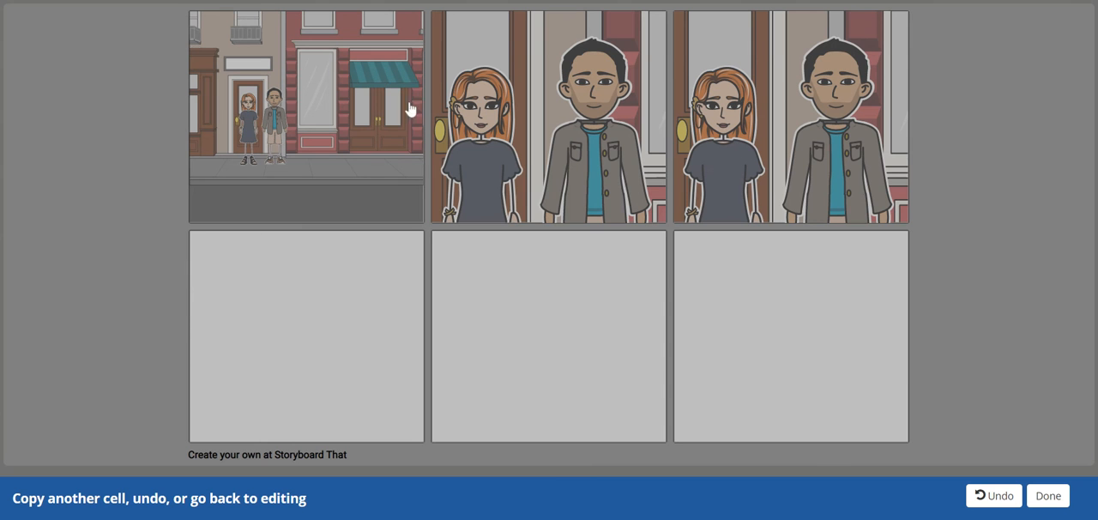
pyautogui.click(1047, 494)
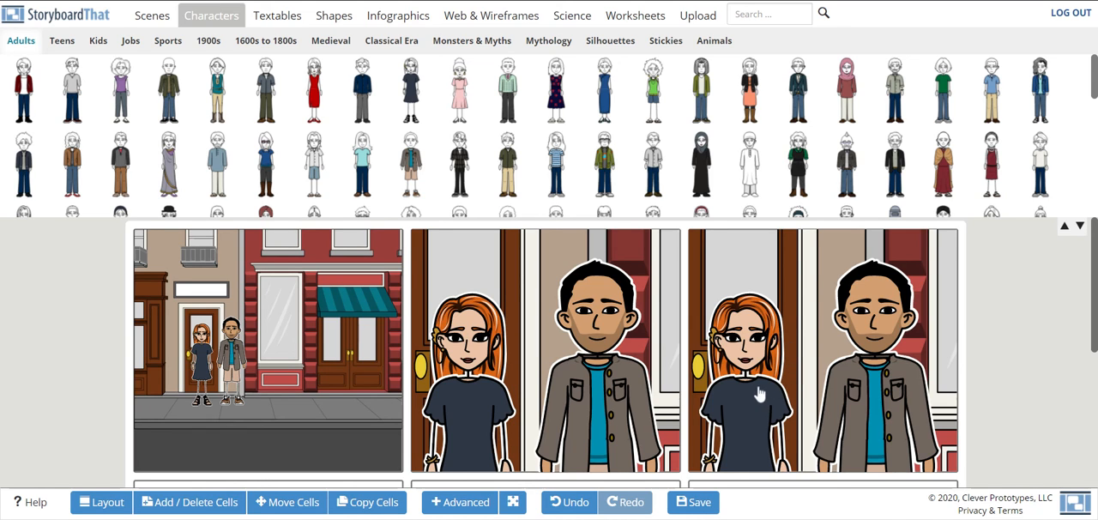
pyautogui.click(759, 394)
pyautogui.press('Delete')
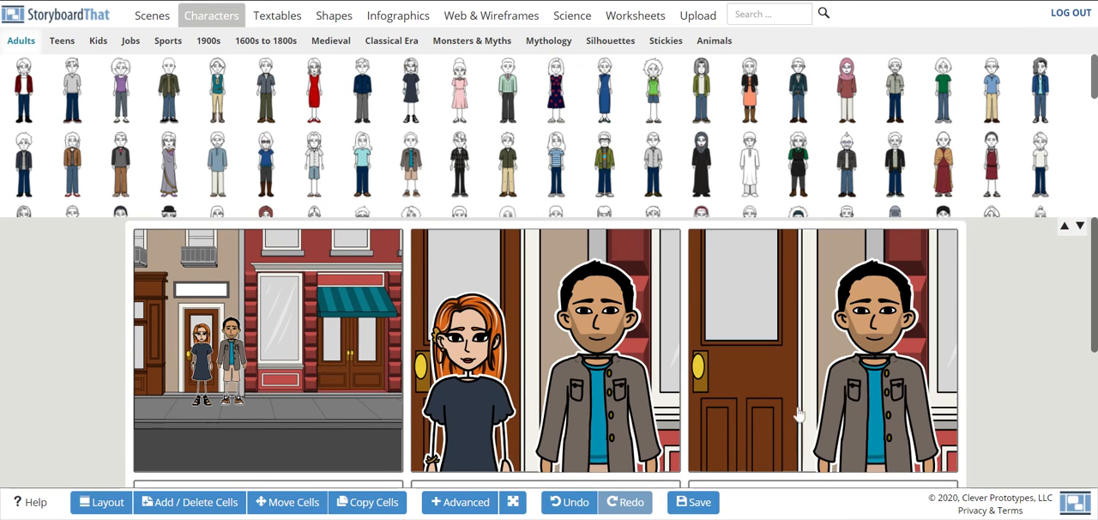
# - Crop the man in the third cell to his head and shoulders with Standard Crop and enlarge him to nearly fill the cell
pyautogui.click(888, 375)
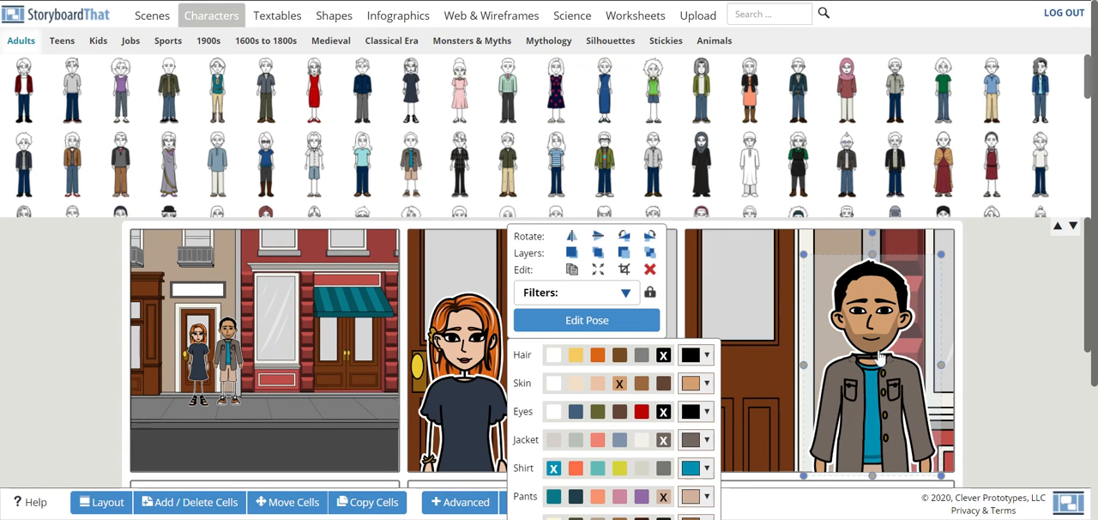
pyautogui.click(626, 273)
pyautogui.doubleClick(625, 278)
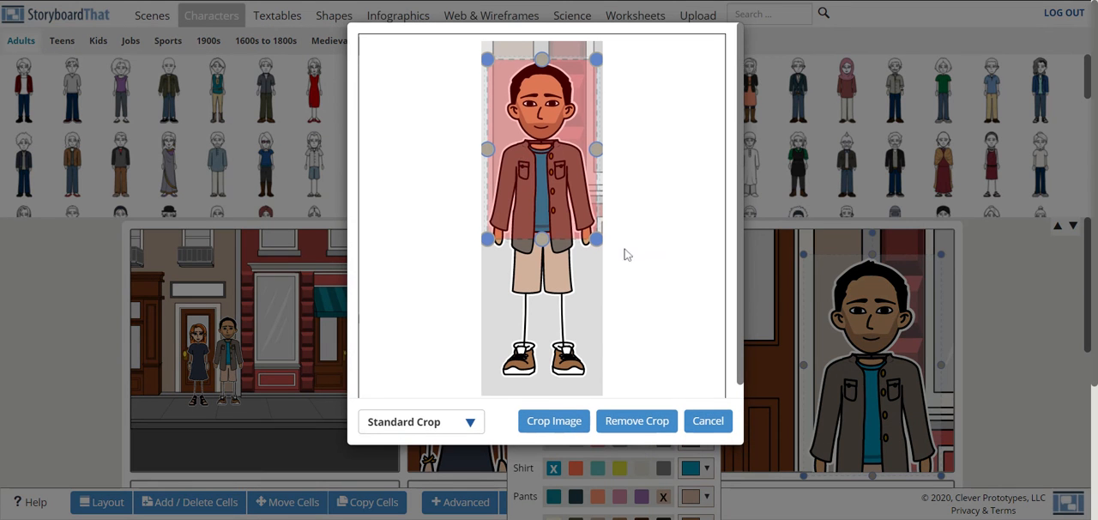
pyautogui.moveTo(547, 236); pyautogui.dragTo(546, 157)
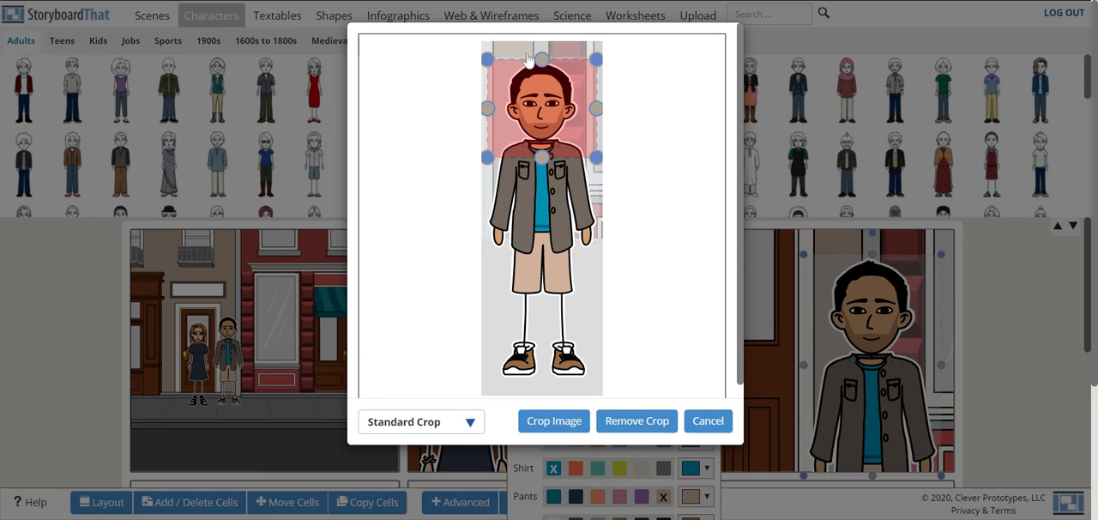
pyautogui.click(563, 427)
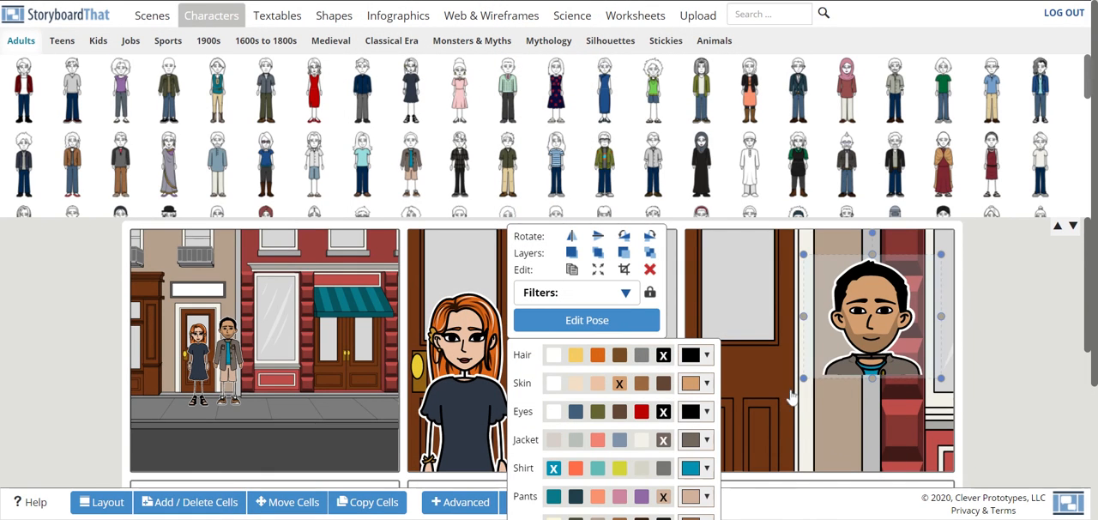
pyautogui.moveTo(805, 379); pyautogui.dragTo(697, 477)
pyautogui.click(702, 503)
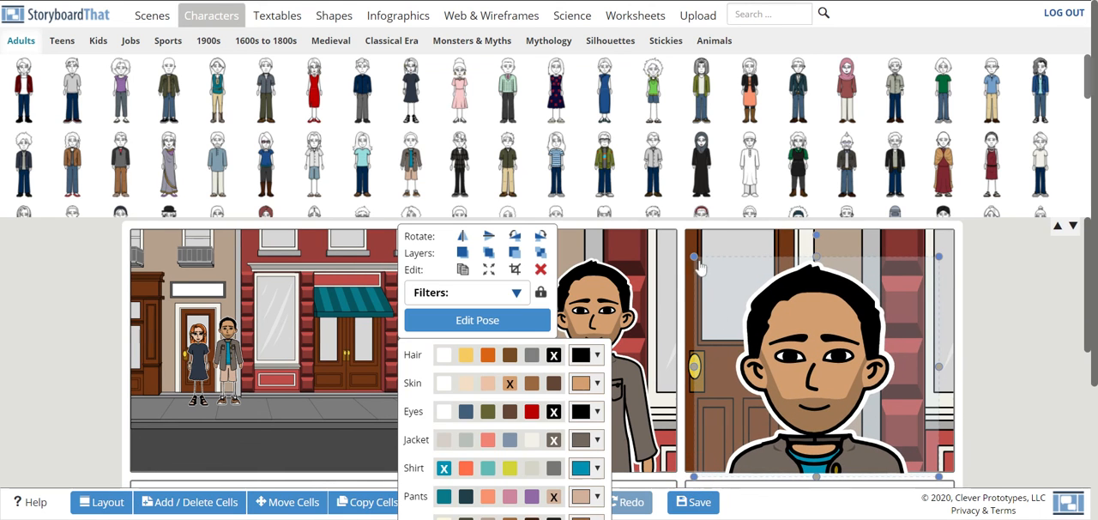
# - Crop the third cell's background tighter to the upper part of the brown door and adjacent wall, and expand it to fill the cell
pyautogui.click(721, 252)
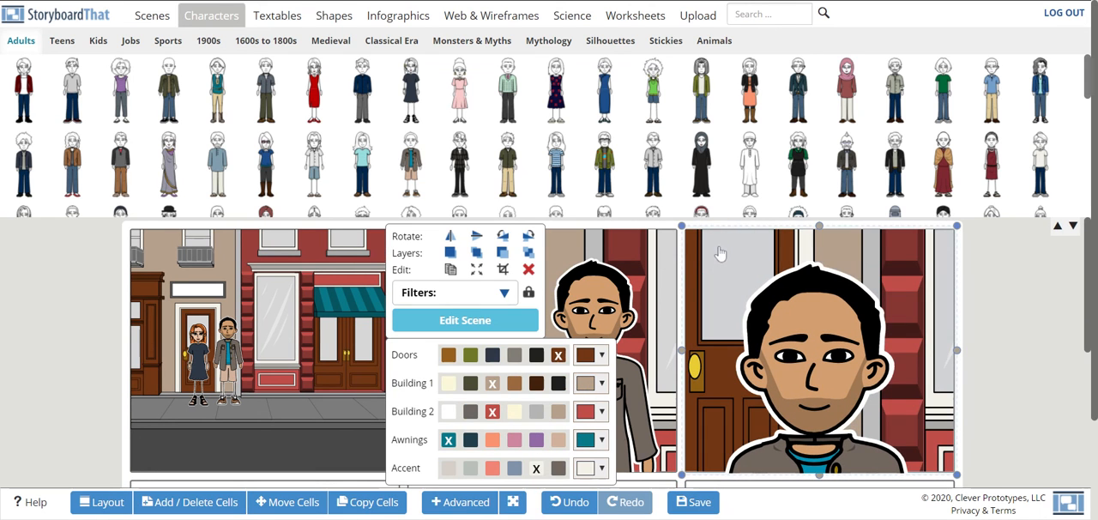
pyautogui.click(503, 269)
pyautogui.moveTo(533, 264); pyautogui.dragTo(509, 228)
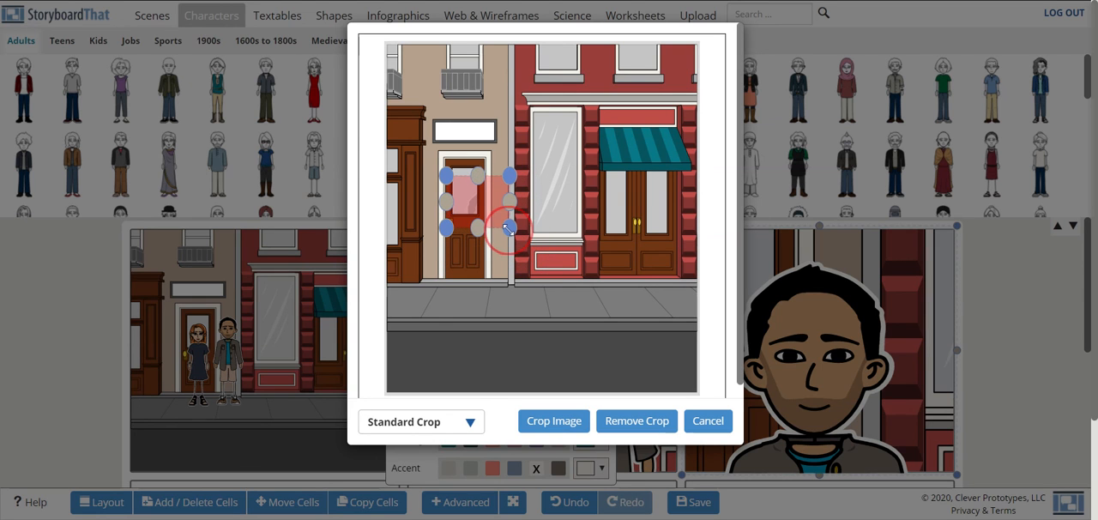
pyautogui.click(567, 420)
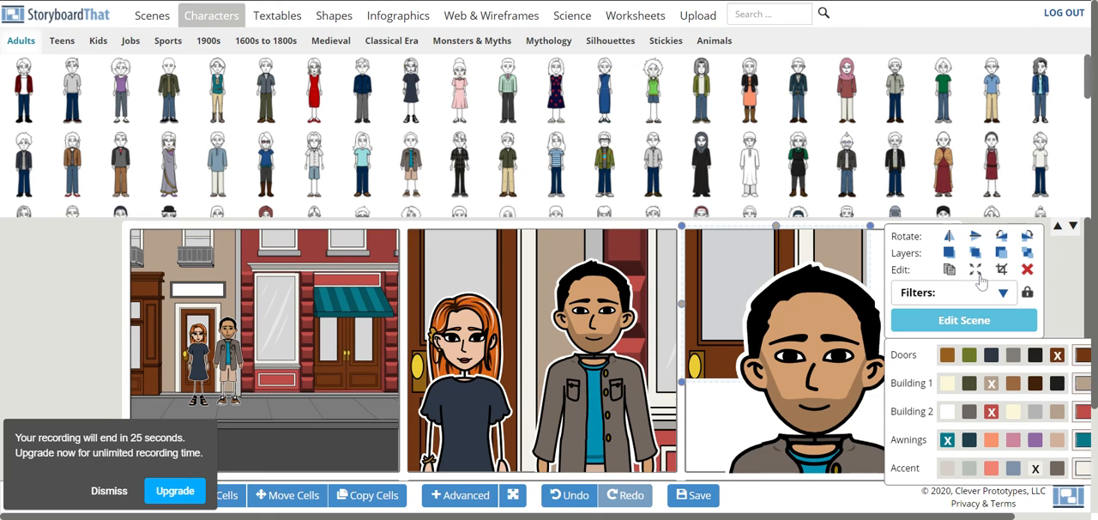
pyautogui.click(977, 270)
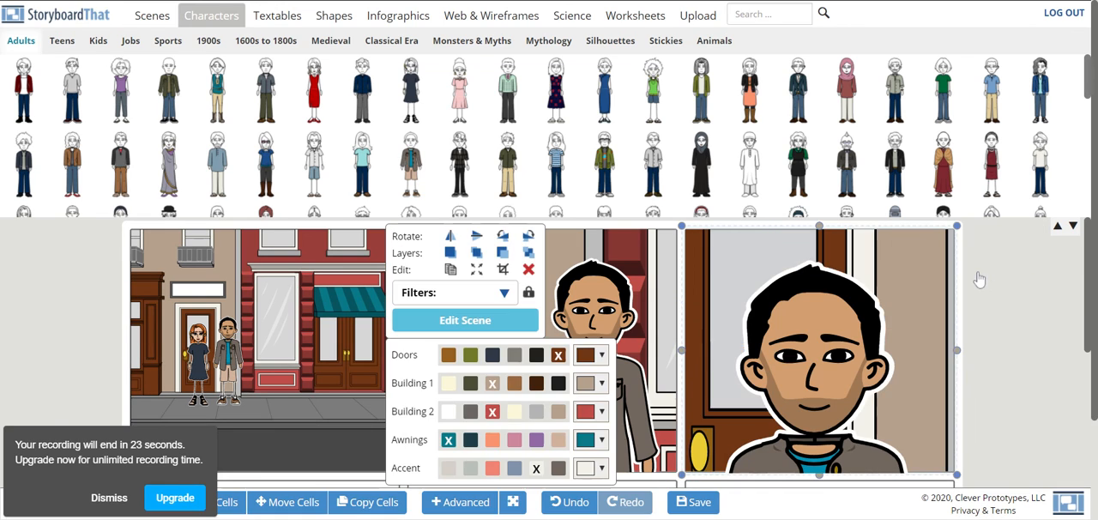